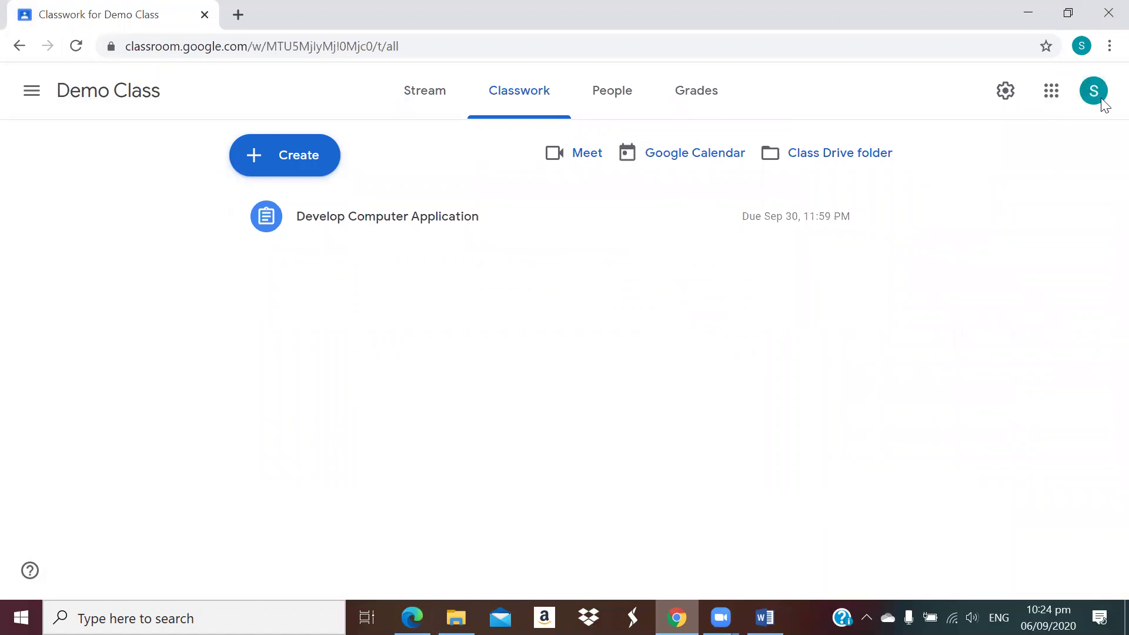
Check which account is signed in and view the Demo Class stream.
{"action": "left_click", "coordinate": [1095, 102]}
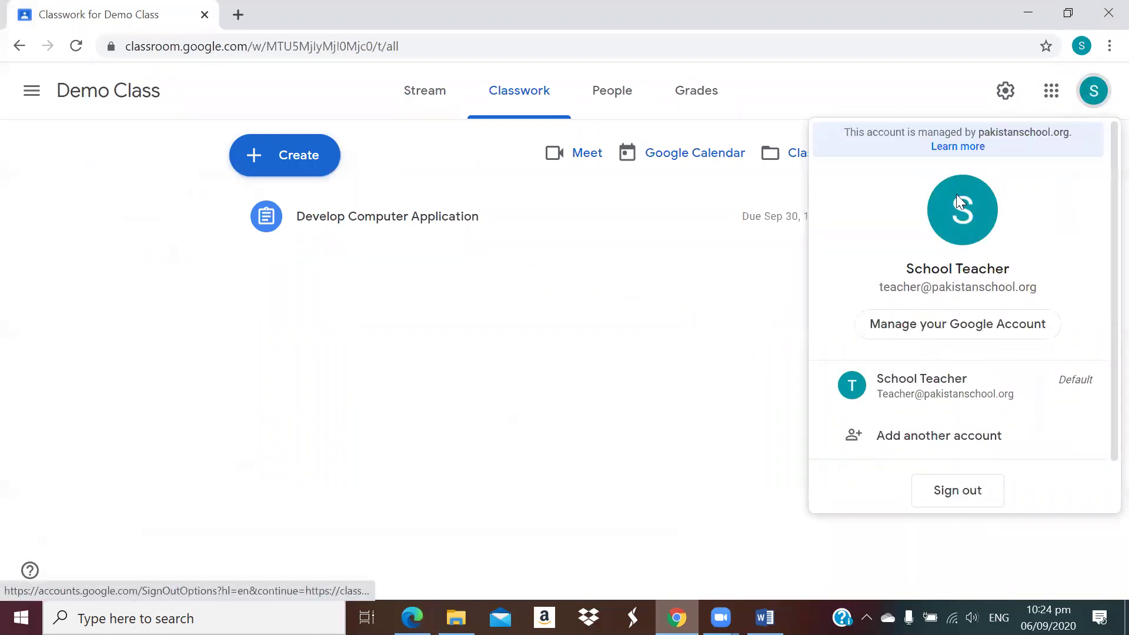
{"action": "left_click", "coordinate": [578, 315]}
{"action": "left_click", "coordinate": [422, 101]}
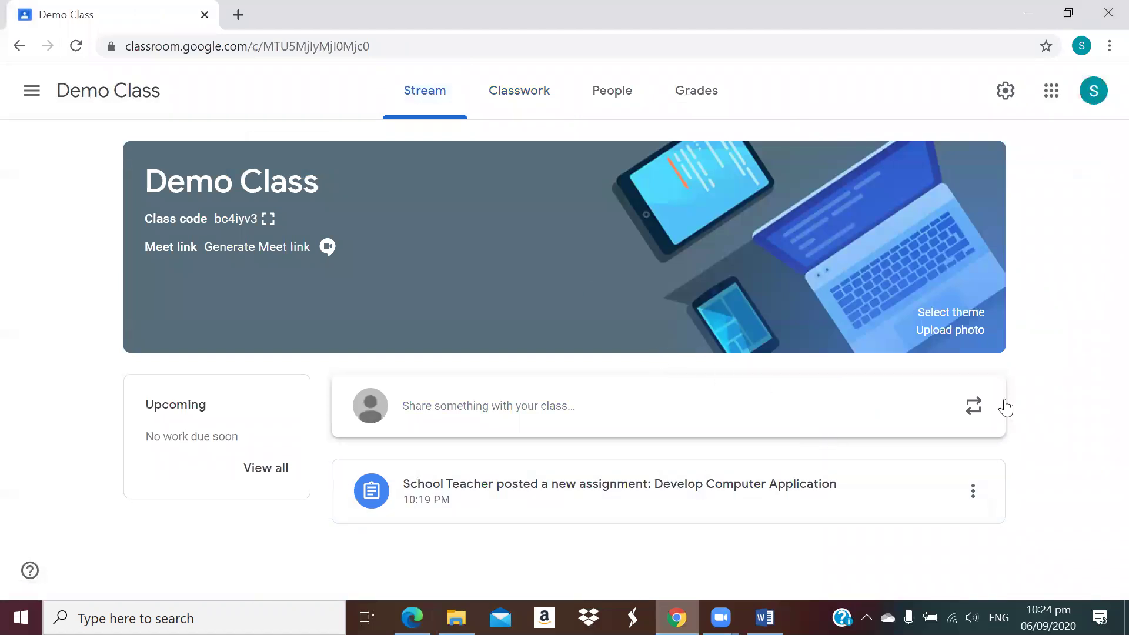
Open the student's turned-in document for the Develop Computer Application assignment from the classwork list.
{"action": "left_click", "coordinate": [531, 101]}
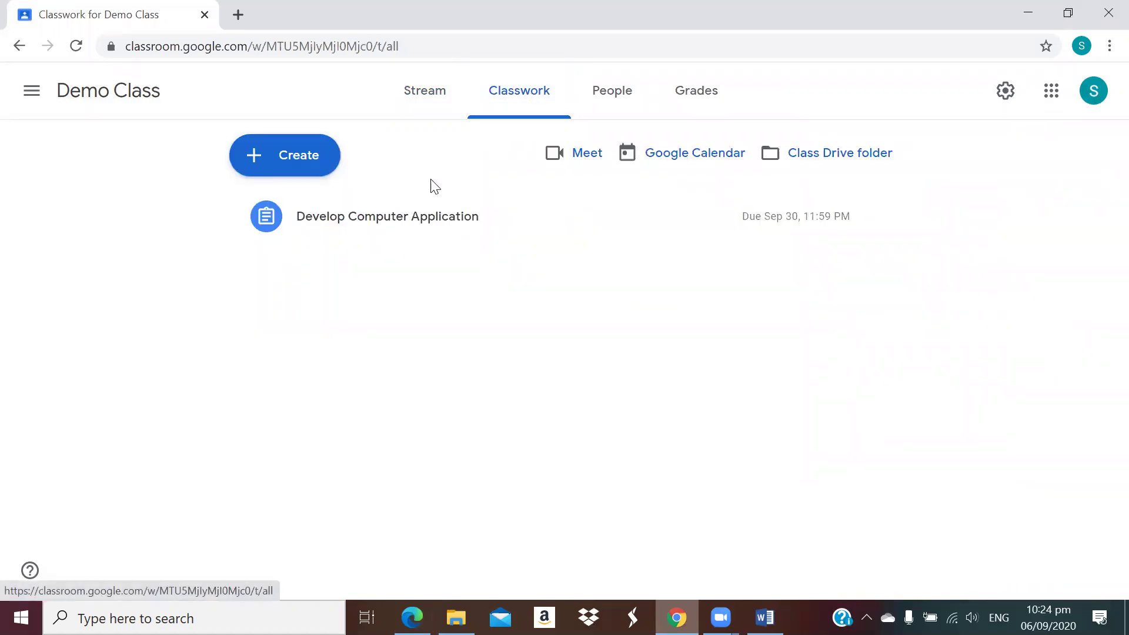
{"action": "left_click", "coordinate": [389, 222]}
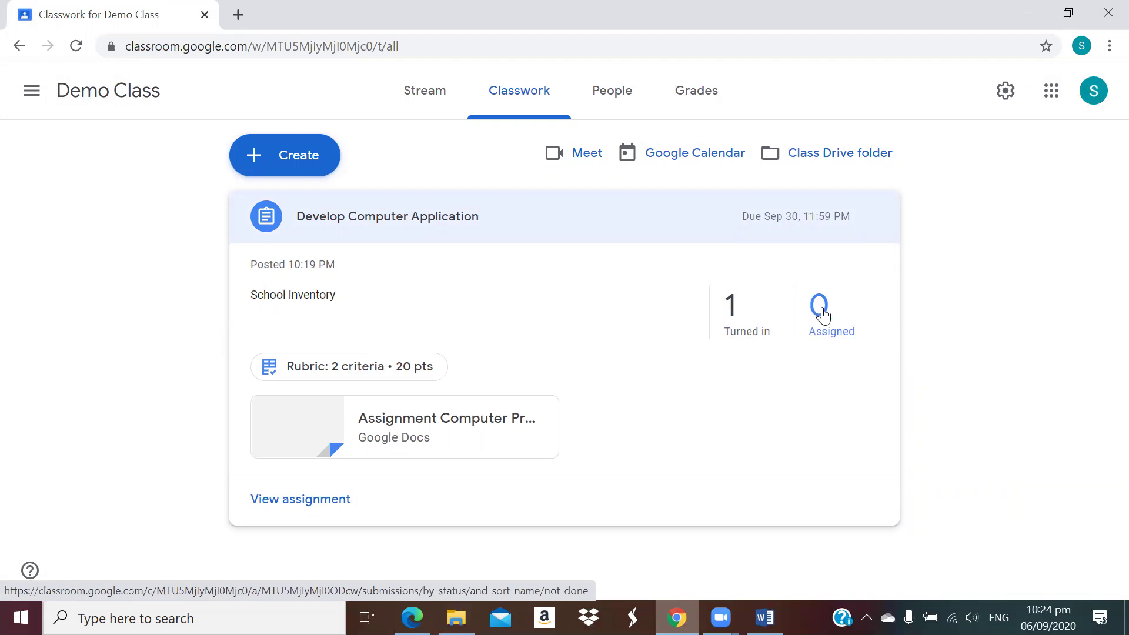
{"action": "left_click", "coordinate": [734, 313]}
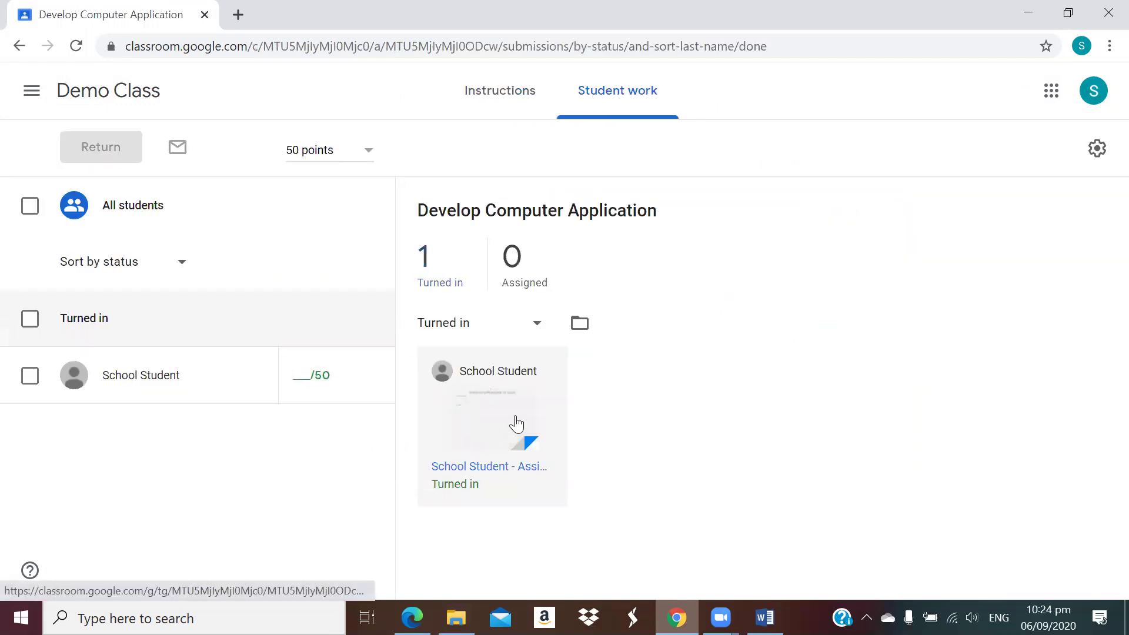
{"action": "left_click", "coordinate": [497, 431]}
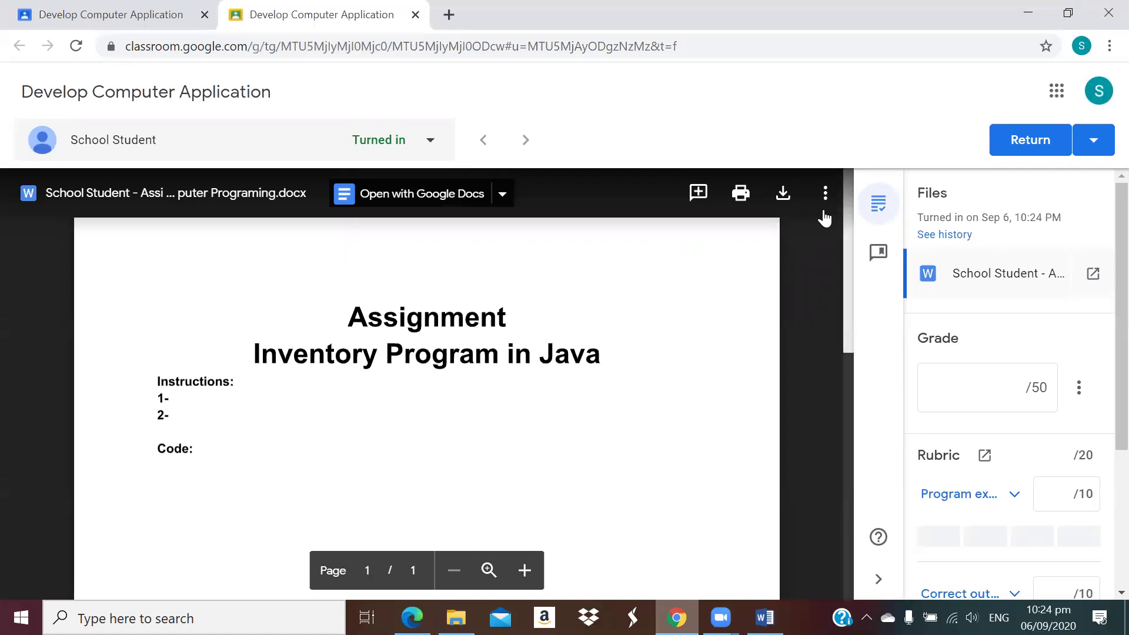
Open the submitted assignment document in Google Docs and dismiss the Office Editing welcome message.
{"action": "left_click", "coordinate": [825, 193]}
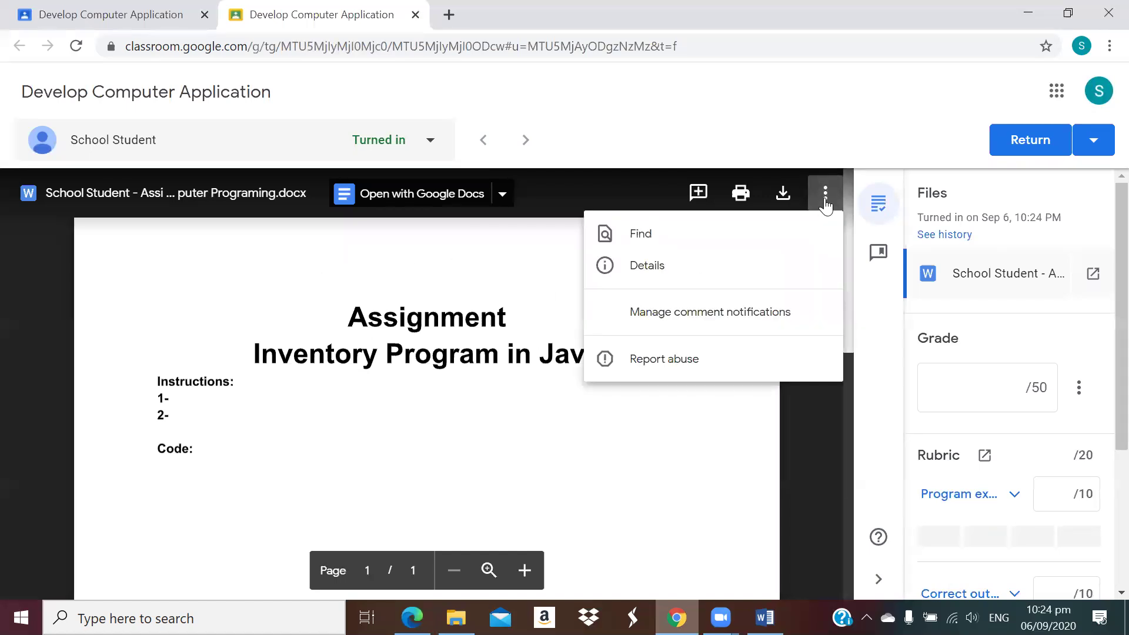
{"action": "left_click", "coordinate": [428, 200]}
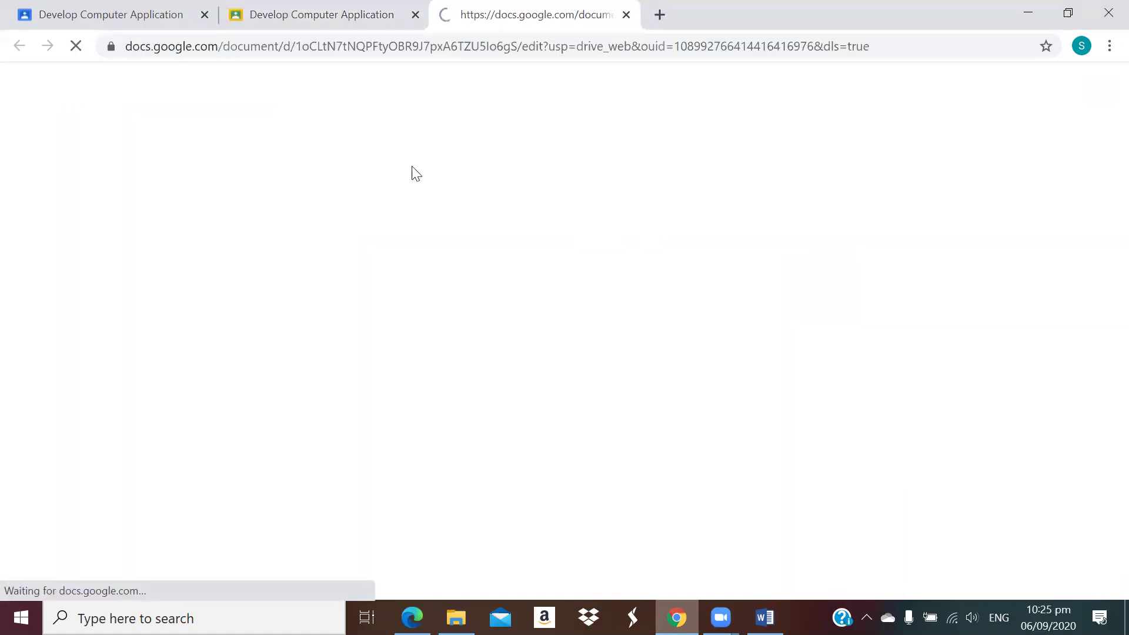
{"action": "left_click", "coordinate": [370, 24]}
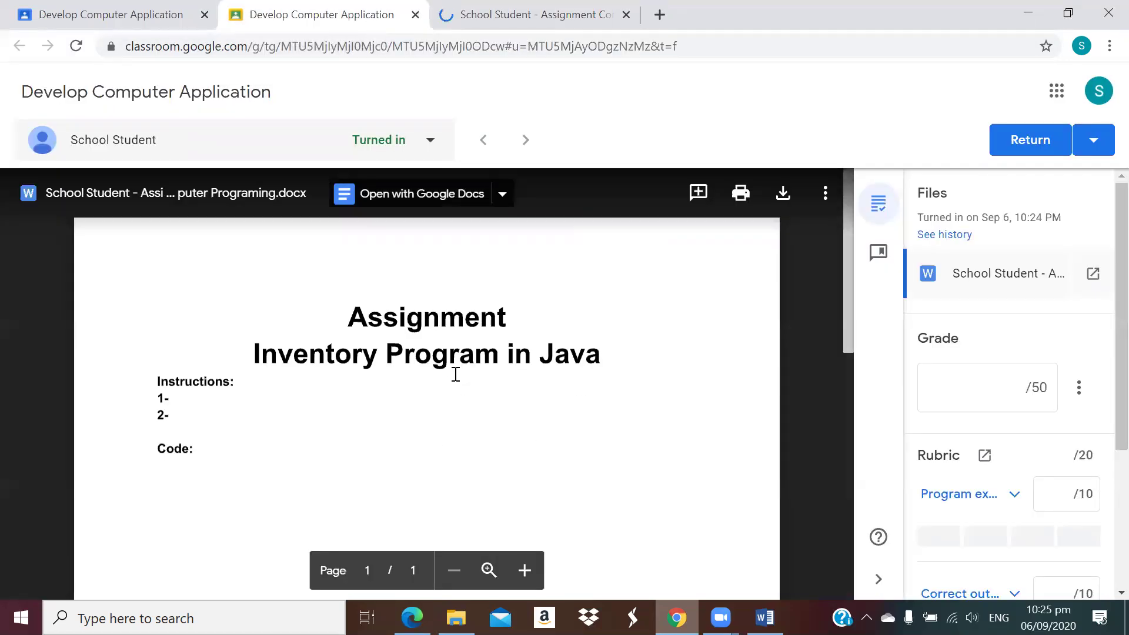
{"action": "left_click_drag", "start_coordinate": [487, 355], "coordinate": [595, 381]}
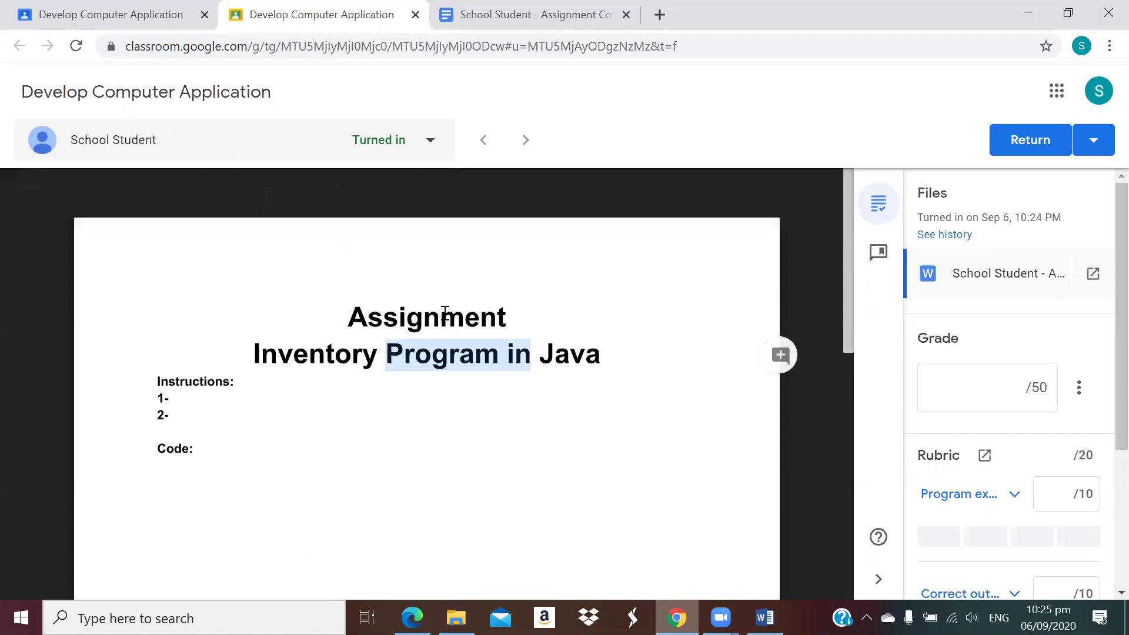
{"action": "left_click", "coordinate": [531, 282]}
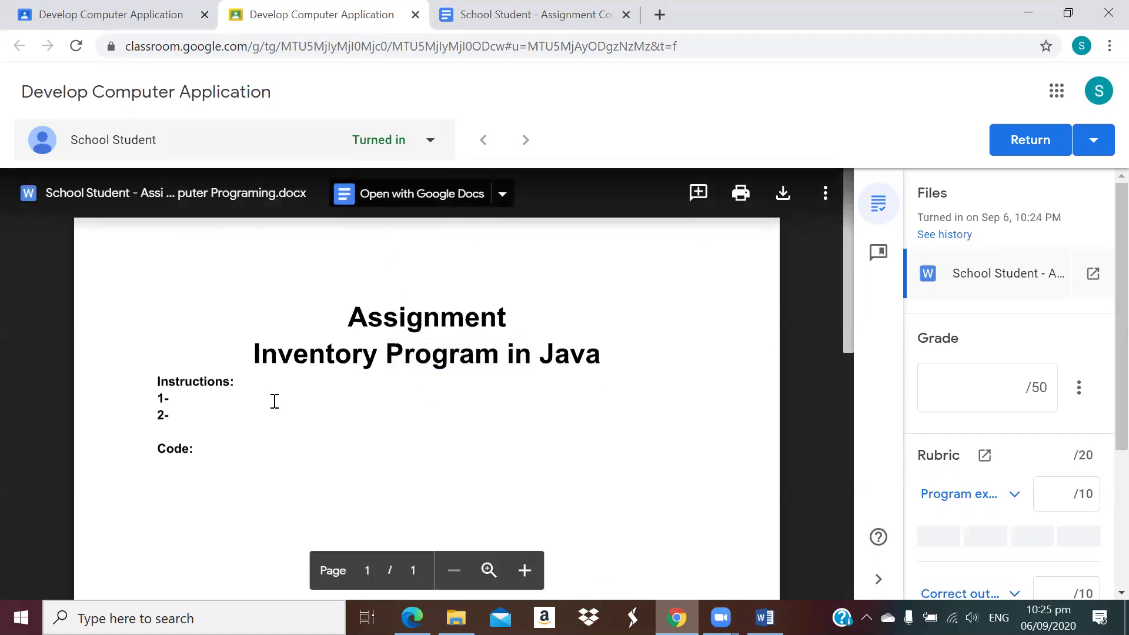
{"action": "left_click", "coordinate": [498, 26]}
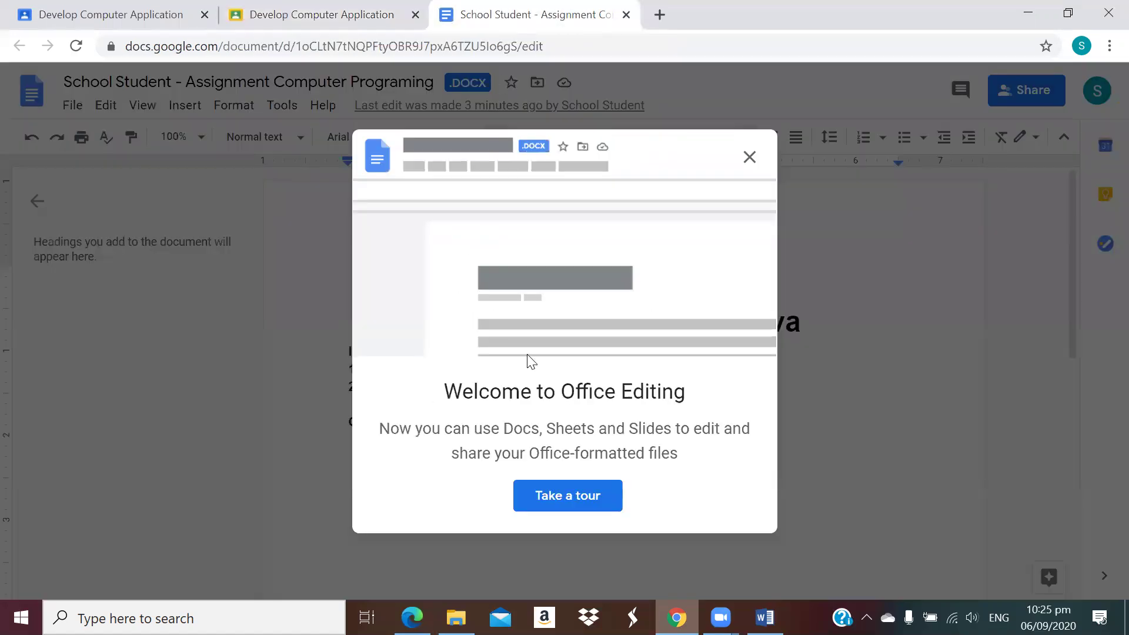
{"action": "left_click", "coordinate": [750, 157]}
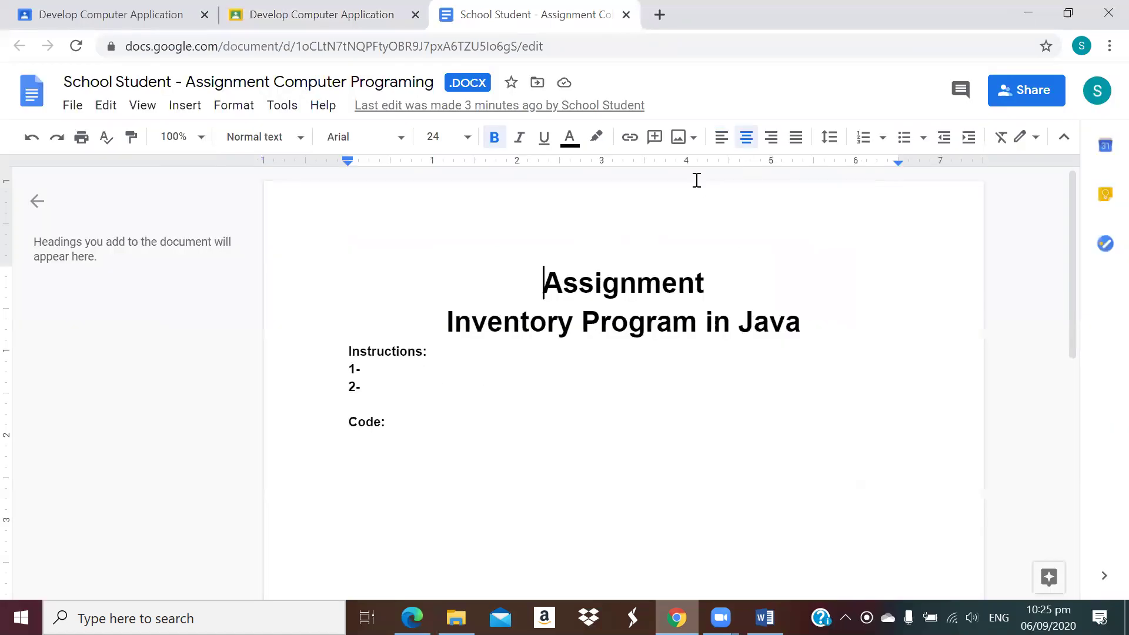
Return to the grading view and look through the submitted document down to its Code section.
{"action": "left_click", "coordinate": [377, 12]}
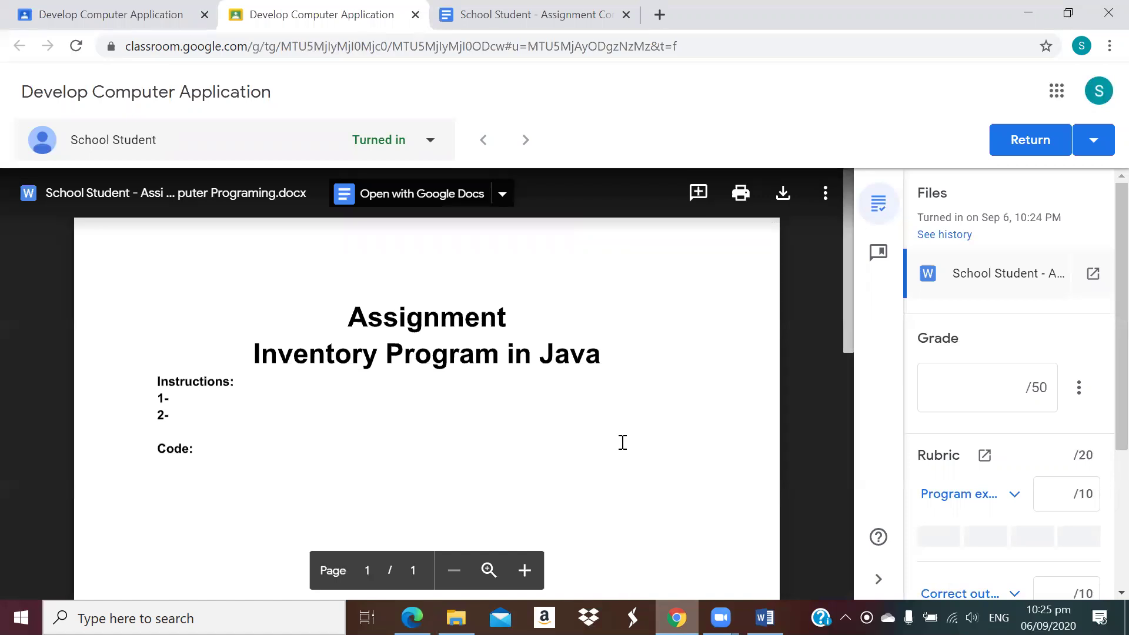
{"action": "scroll", "coordinate": [453, 502], "scroll_direction": "down", "scroll_amount": 5}
{"action": "right_click", "coordinate": [453, 503]}
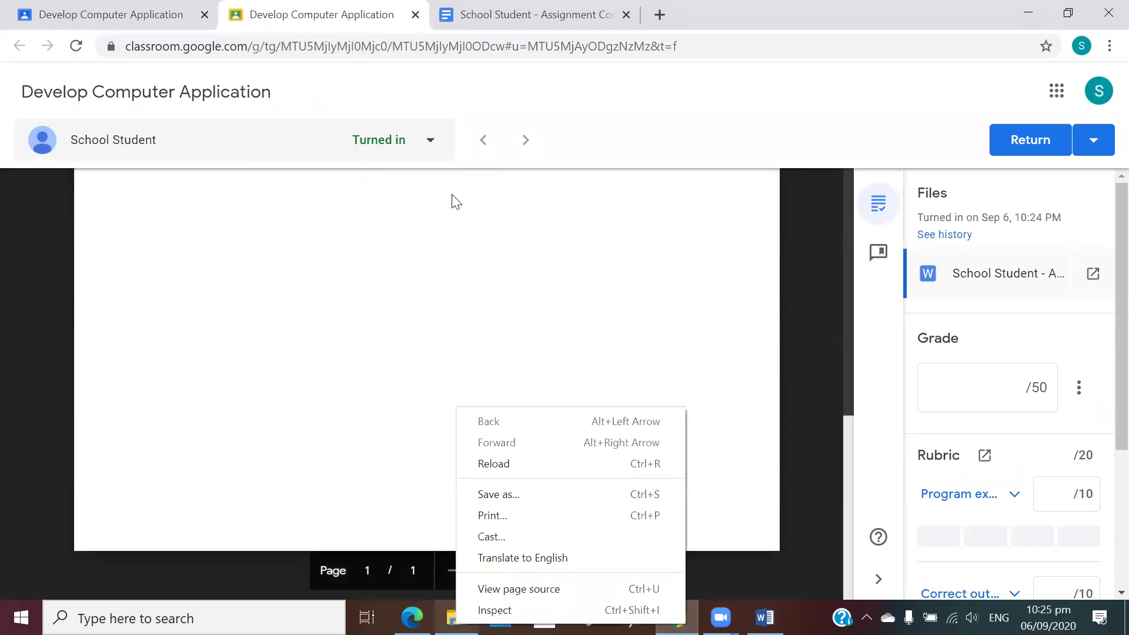
{"action": "left_click", "coordinate": [603, 327]}
{"action": "scroll", "coordinate": [598, 348], "scroll_direction": "up", "scroll_amount": 1}
{"action": "scroll", "coordinate": [598, 348], "scroll_direction": "up", "scroll_amount": 4}
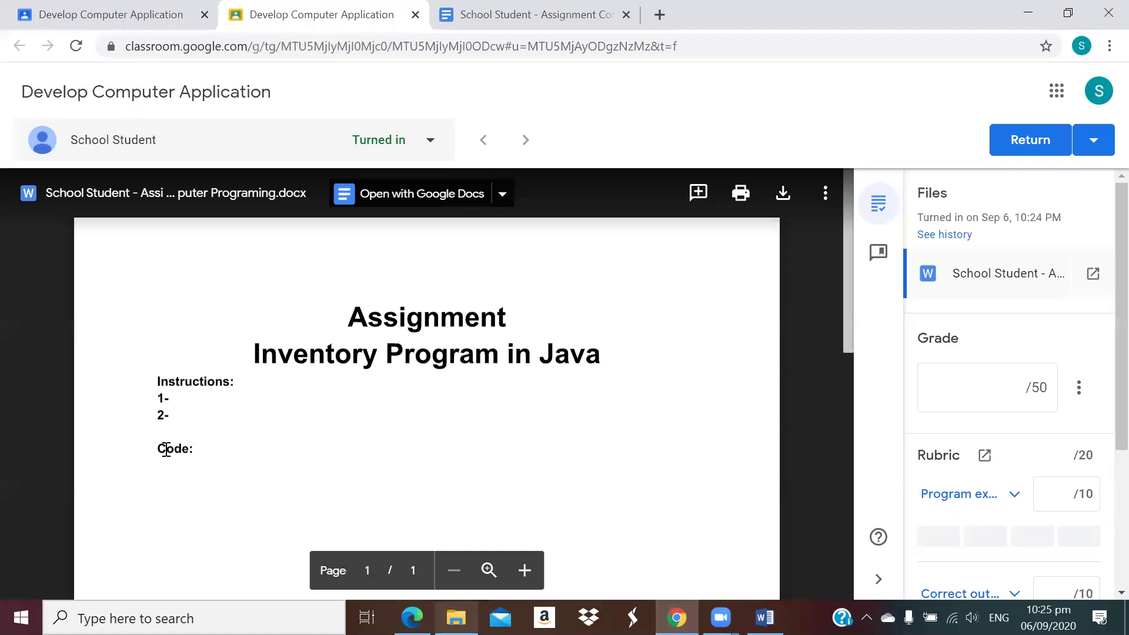
{"action": "double_click", "coordinate": [168, 445]}
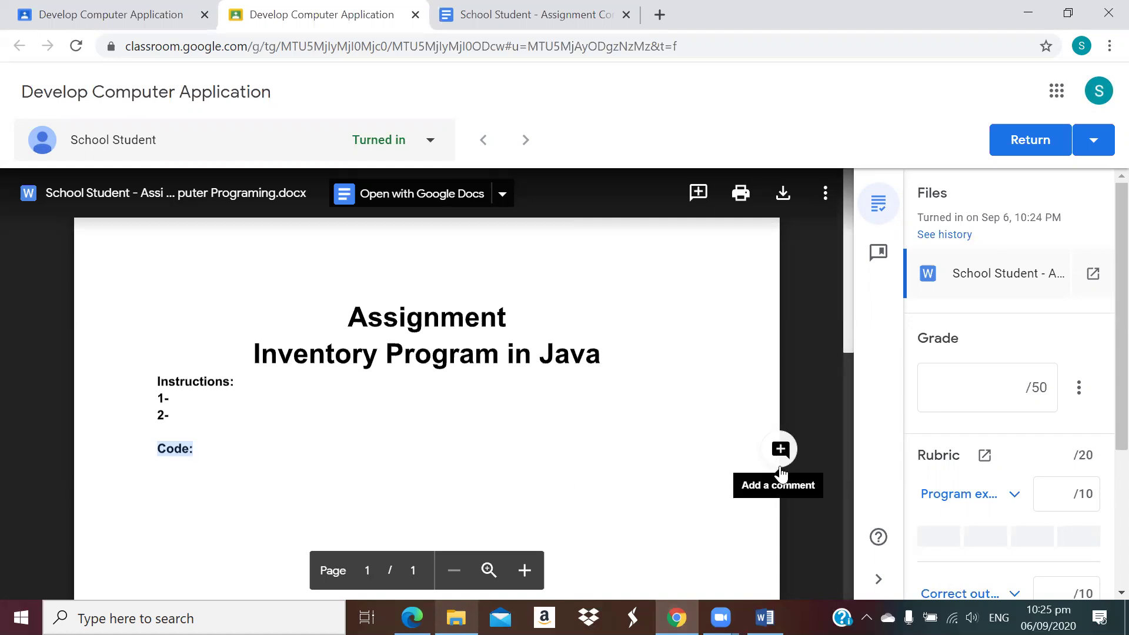
{"action": "left_click", "coordinate": [690, 466]}
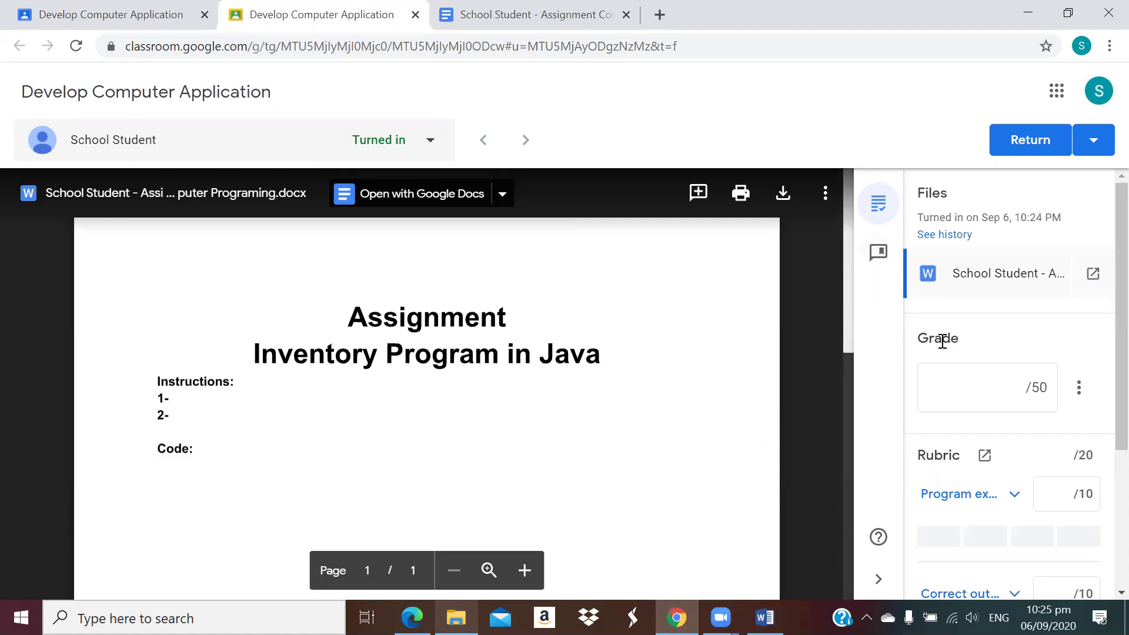
{"action": "left_click", "coordinate": [1022, 390]}
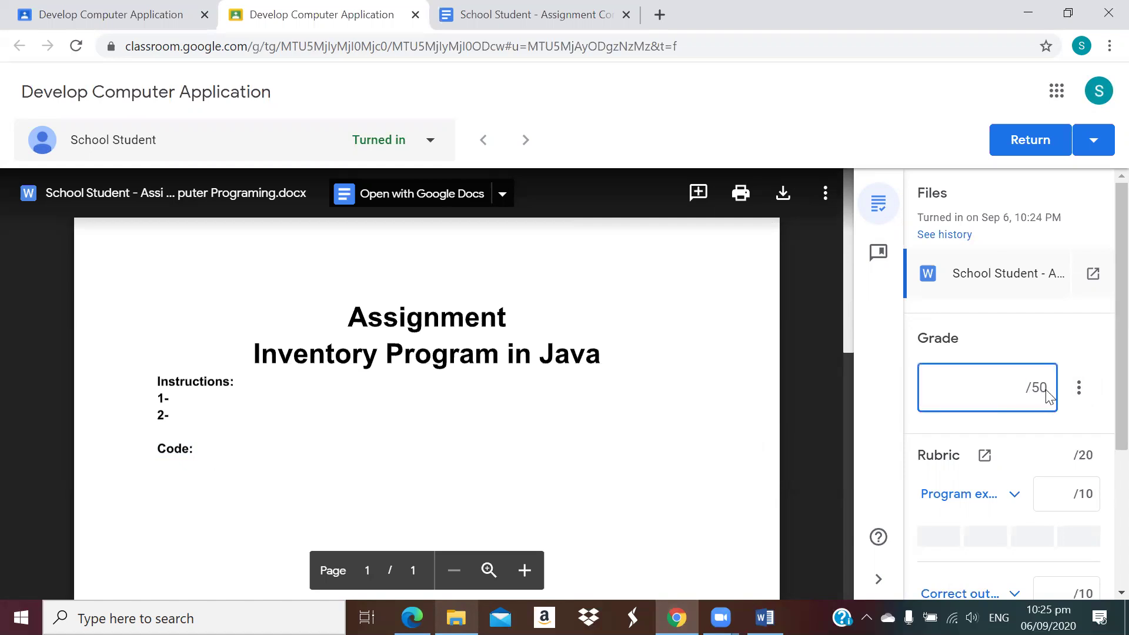
{"action": "left_click", "coordinate": [1079, 389]}
{"action": "left_click", "coordinate": [1102, 344]}
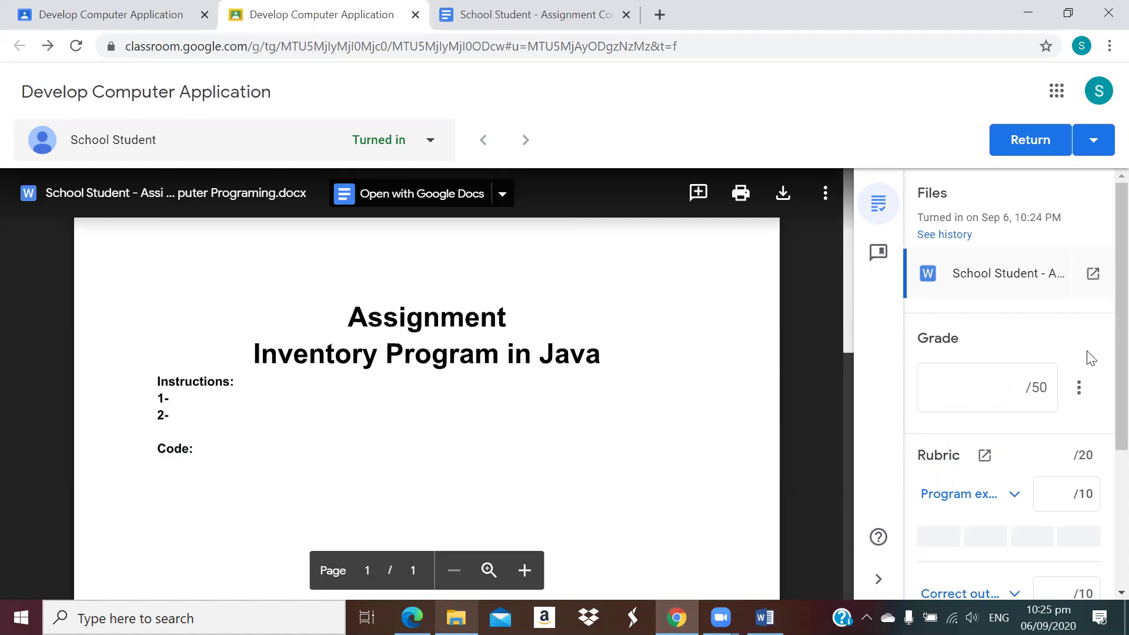
{"action": "scroll", "coordinate": [1085, 358], "scroll_direction": "down", "scroll_amount": 3}
{"action": "left_click", "coordinate": [1079, 216]}
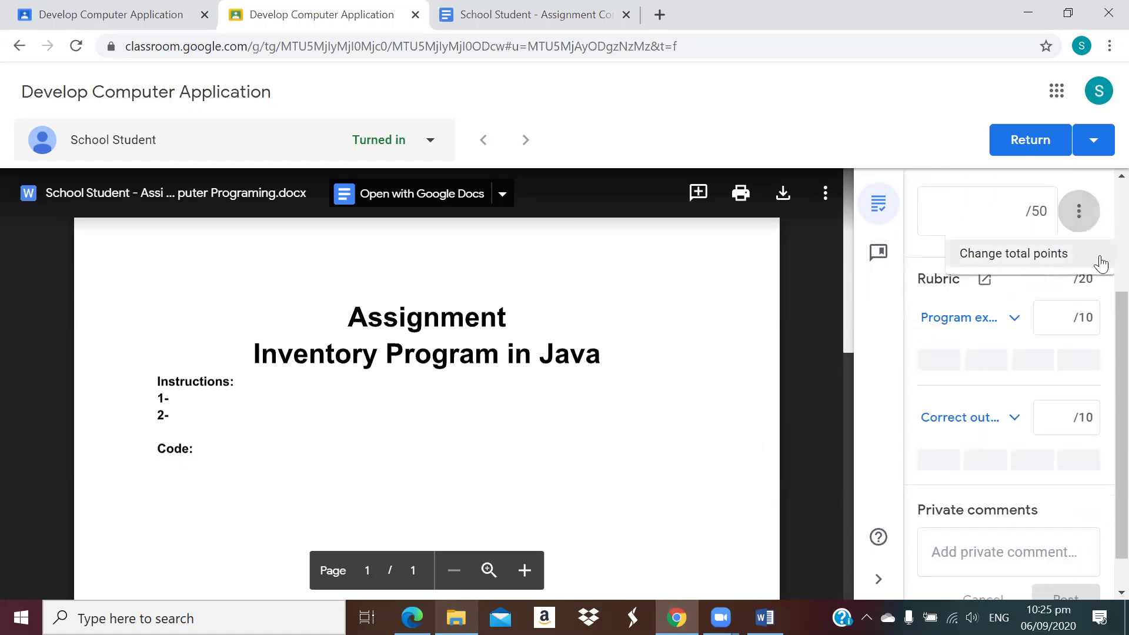
{"action": "left_click", "coordinate": [1061, 319]}
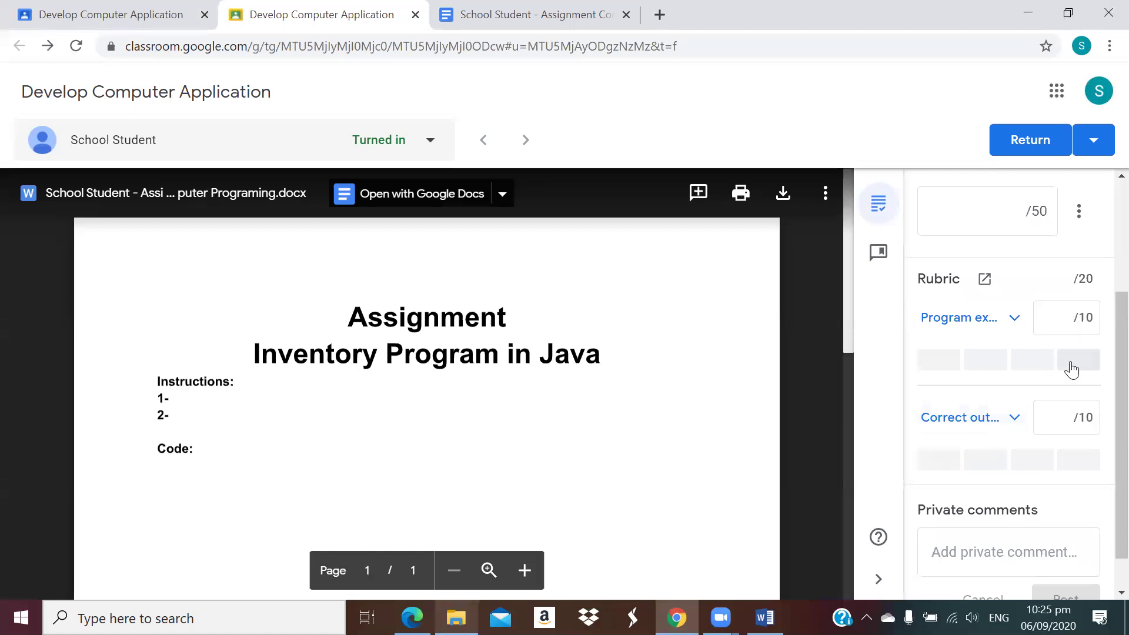
Score the submission's rubric with 5 out of 10 for the first criterion and 6 out of 10 for the second.
{"action": "left_click", "coordinate": [1059, 324]}
{"action": "type", "text": "5"}
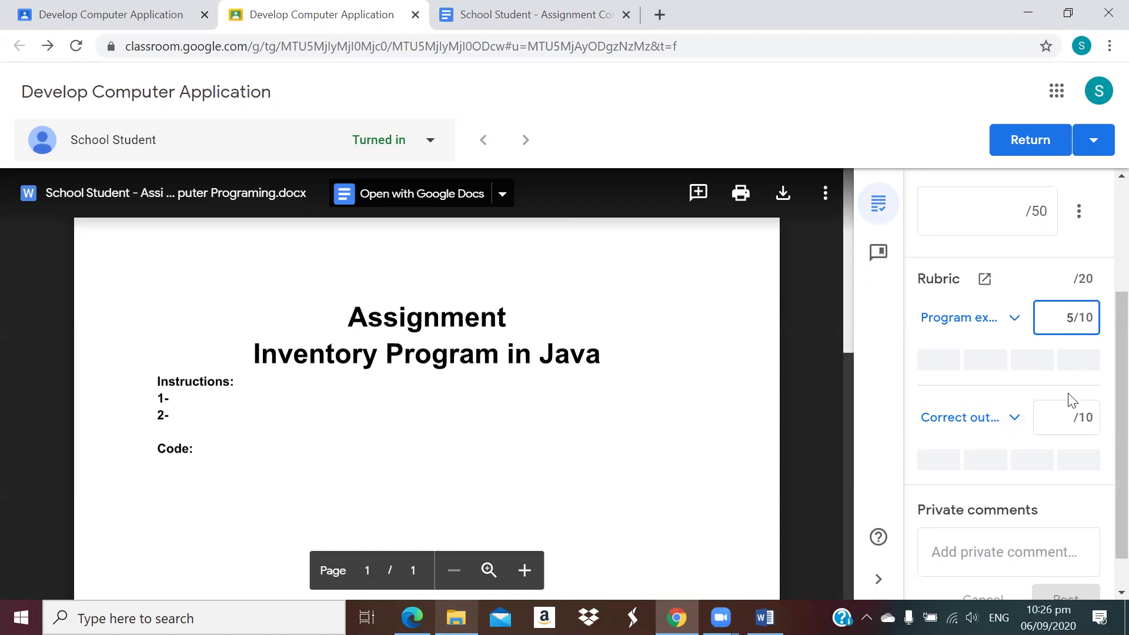
{"action": "left_click", "coordinate": [1065, 418]}
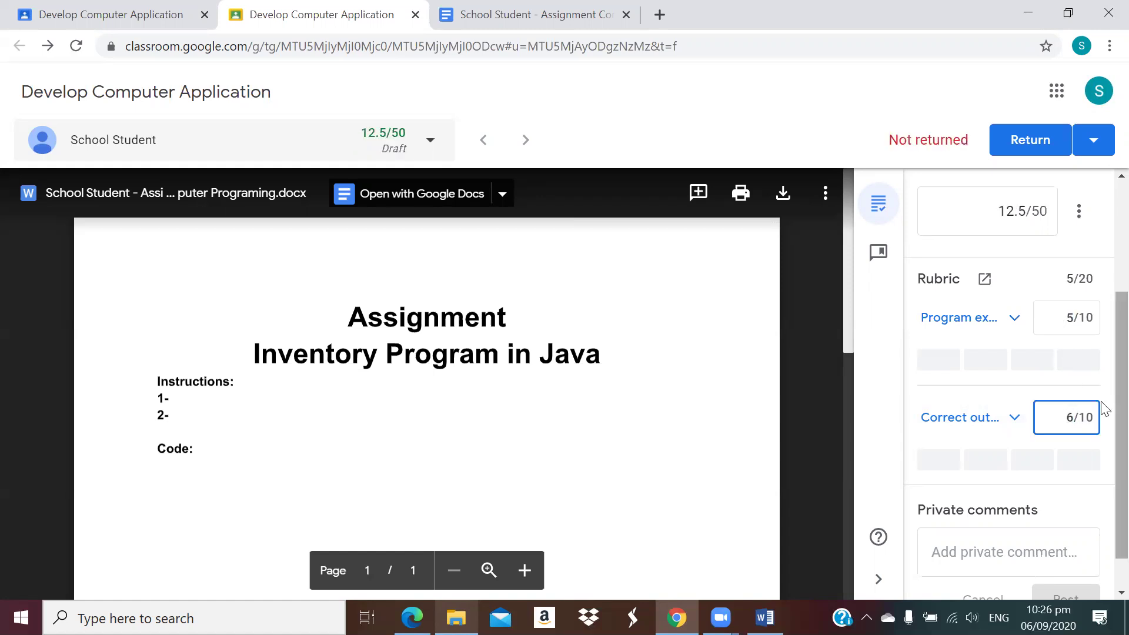
Draft the private comment "Good work" for the student without posting it.
{"action": "scroll", "coordinate": [1103, 410], "scroll_direction": "down", "scroll_amount": 1}
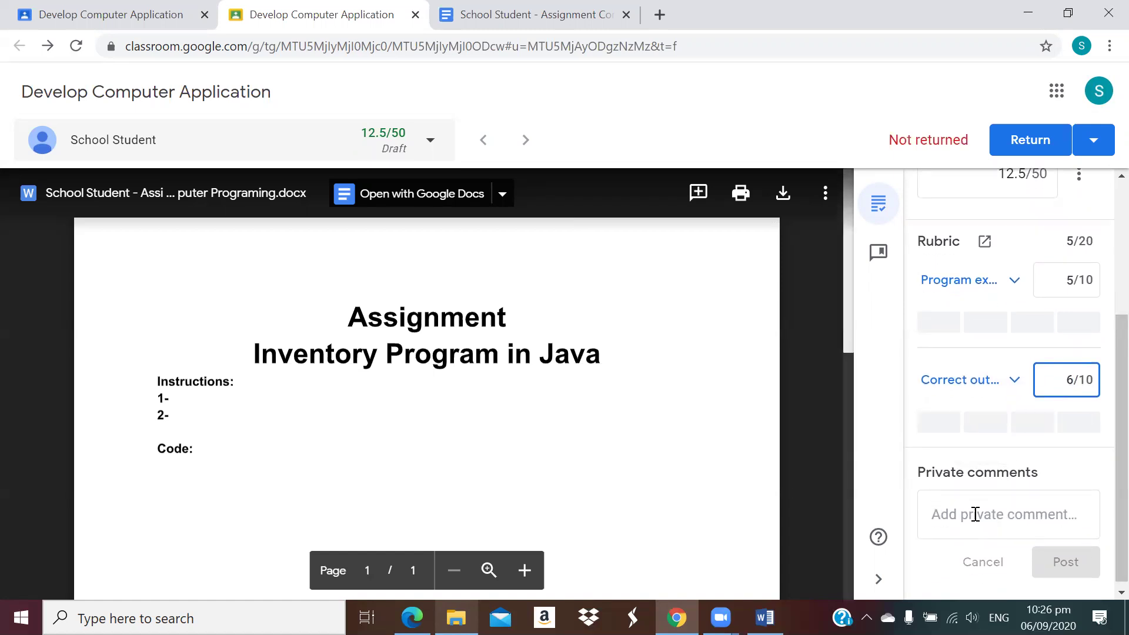
{"action": "left_click", "coordinate": [987, 515]}
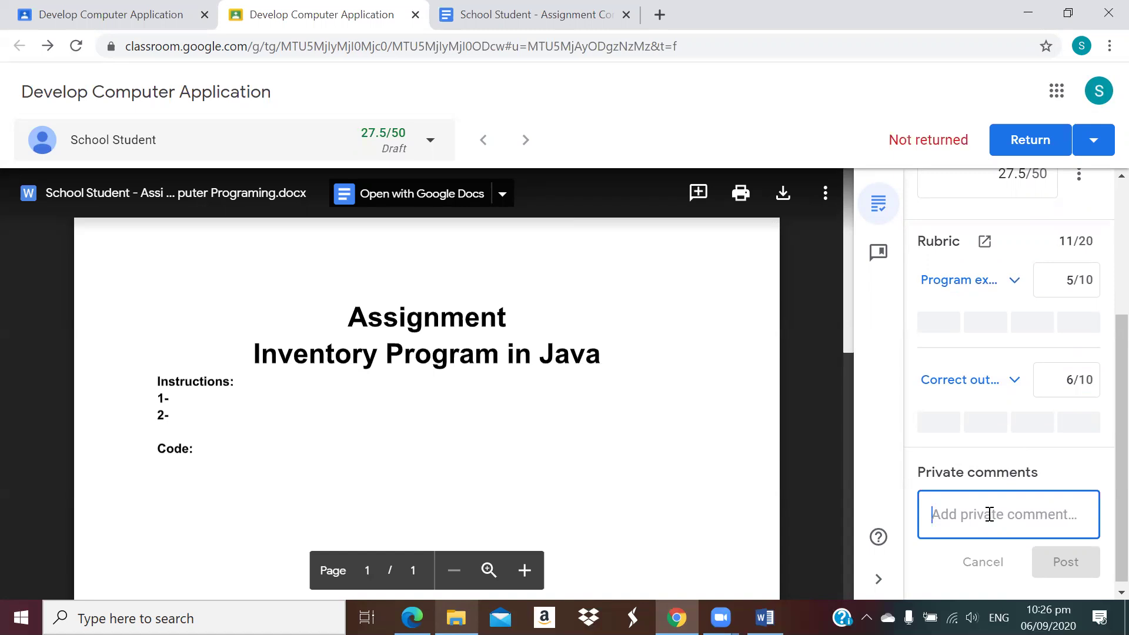
{"action": "type", "text": "E"}
{"action": "key", "text": "BackSpace"}
{"action": "type", "text": "Good work"}
{"action": "left_click", "coordinate": [343, 422]}
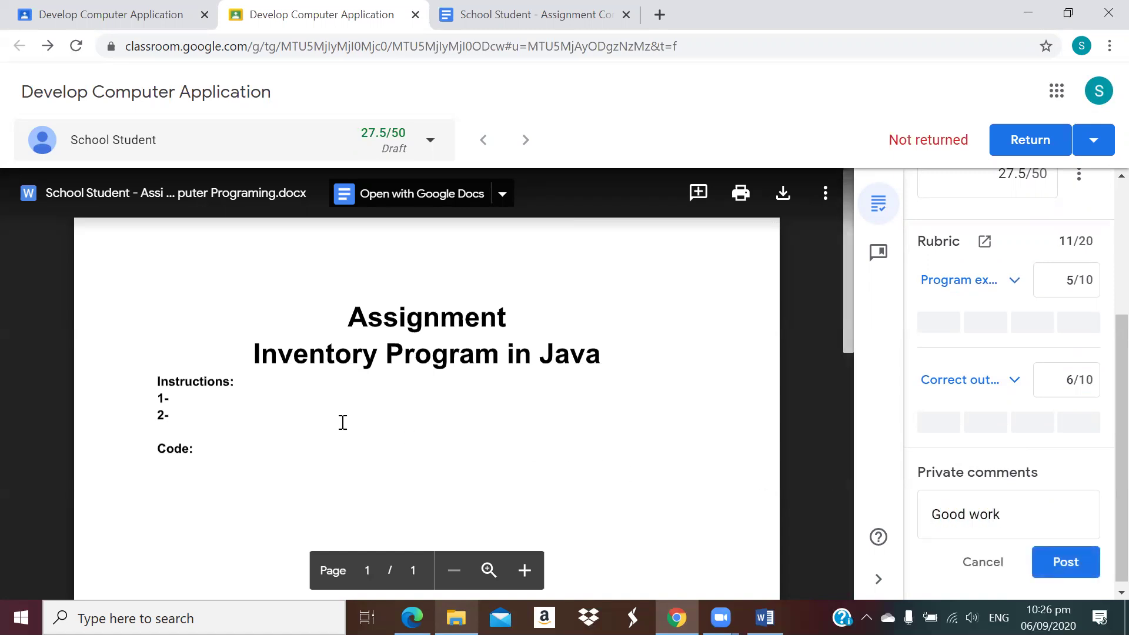
Add the comment "Incomplete code" to the "Code:" heading in the submitted document.
{"action": "double_click", "coordinate": [168, 449]}
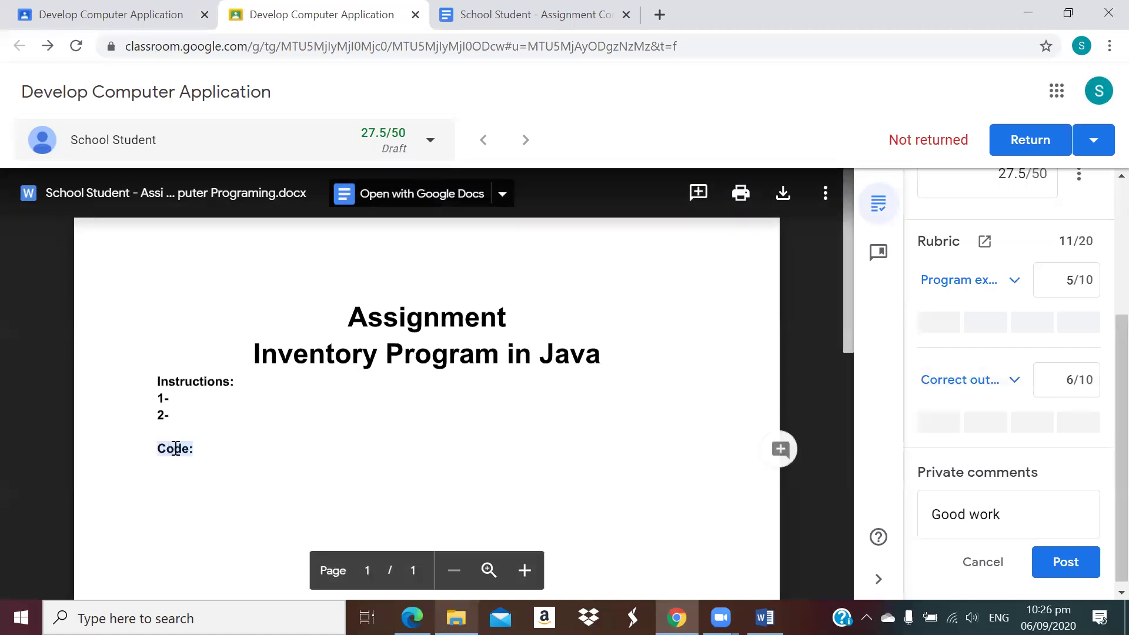
{"action": "left_click", "coordinate": [779, 450]}
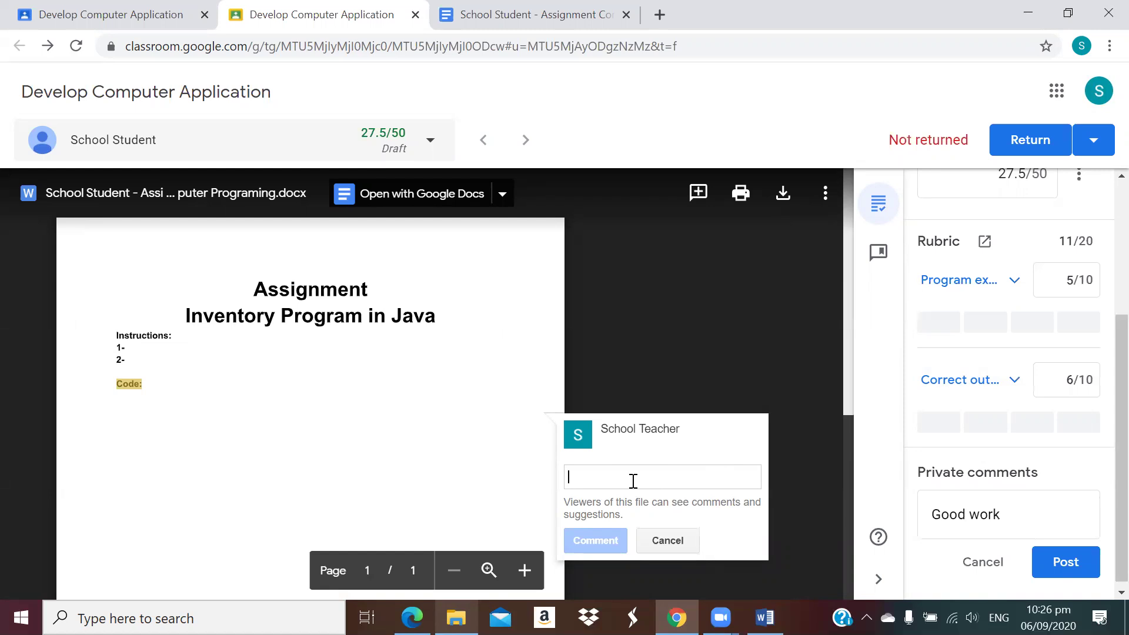
{"action": "type", "text": "Im"}
{"action": "type", "text": "complete code"}
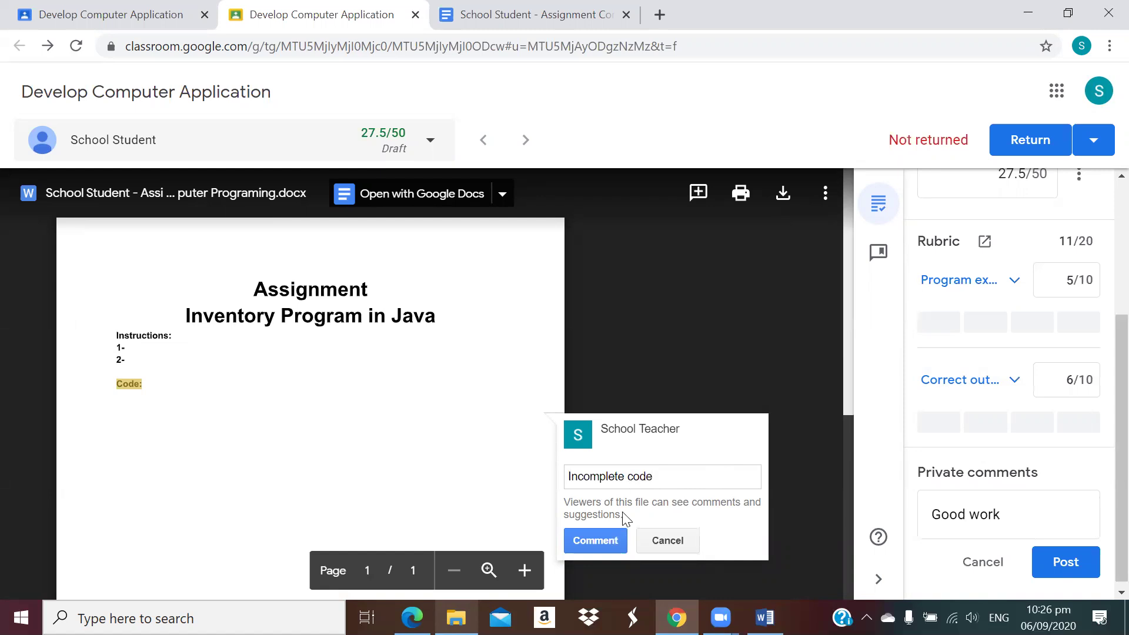
{"action": "left_click", "coordinate": [605, 539]}
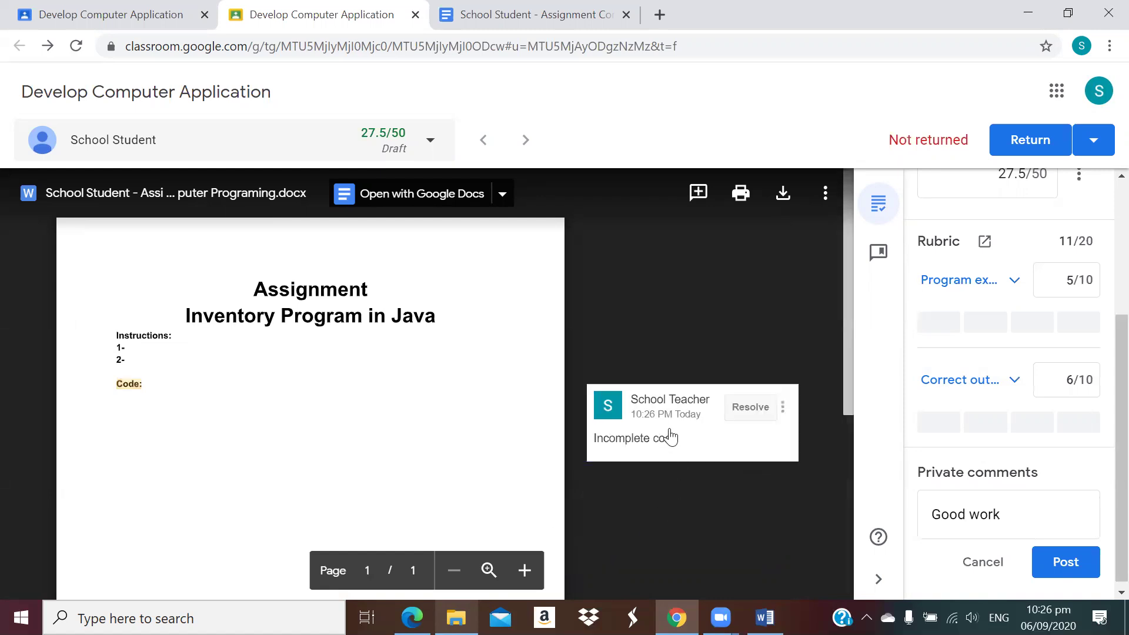
Delete the saved comment "good work keep itup" from the comment bank.
{"action": "left_click", "coordinate": [879, 262]}
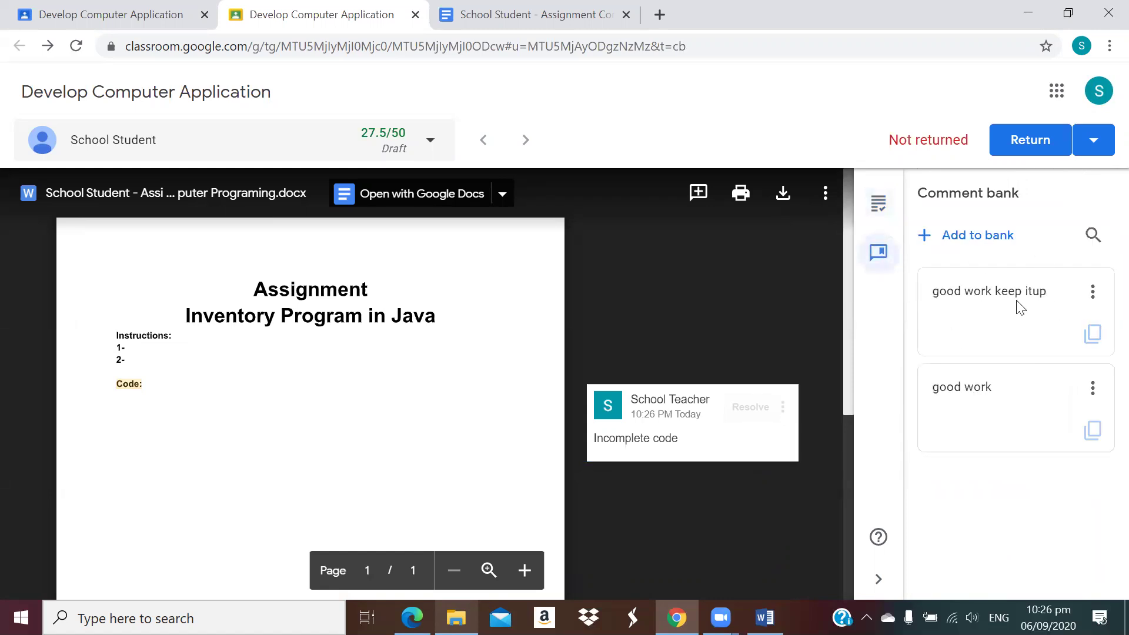
{"action": "left_click", "coordinate": [1092, 292]}
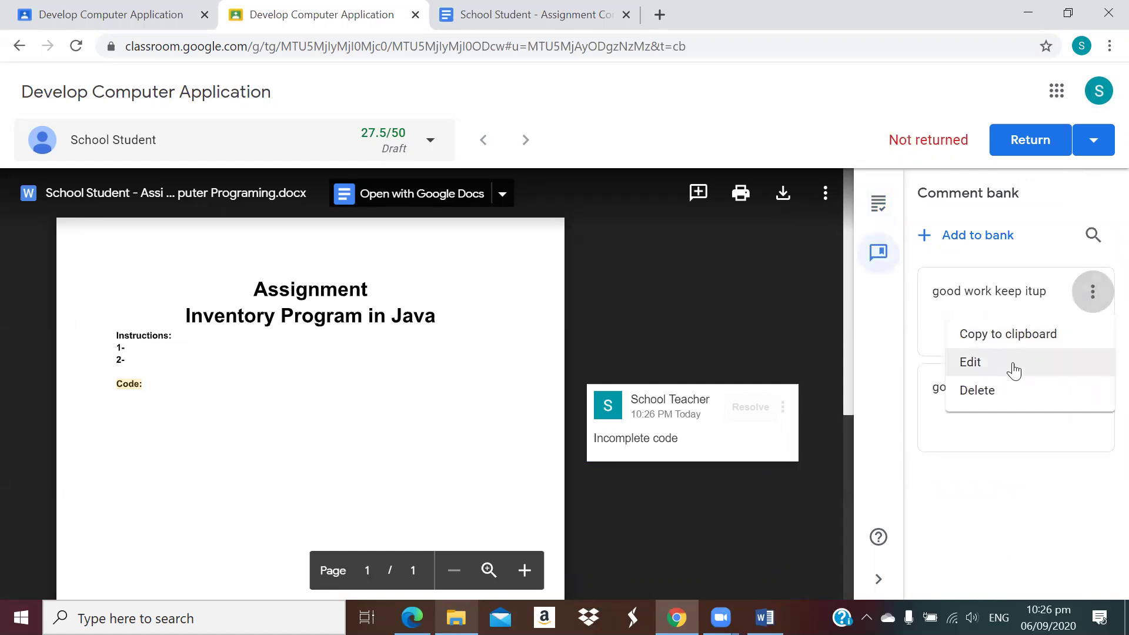
{"action": "left_click", "coordinate": [999, 394]}
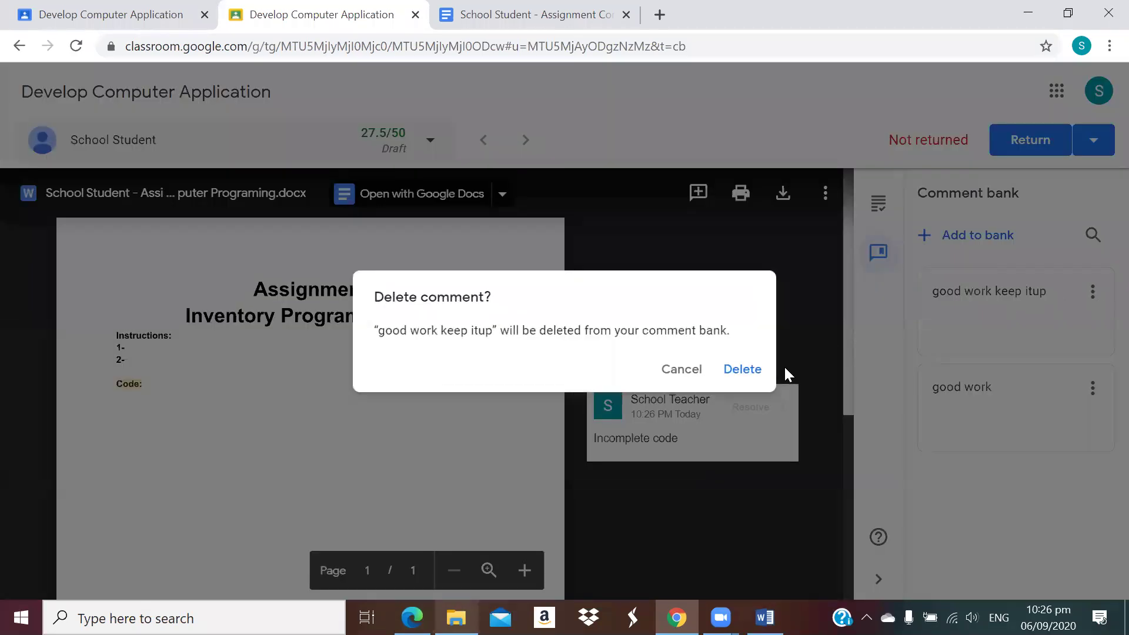
{"action": "left_click", "coordinate": [755, 375]}
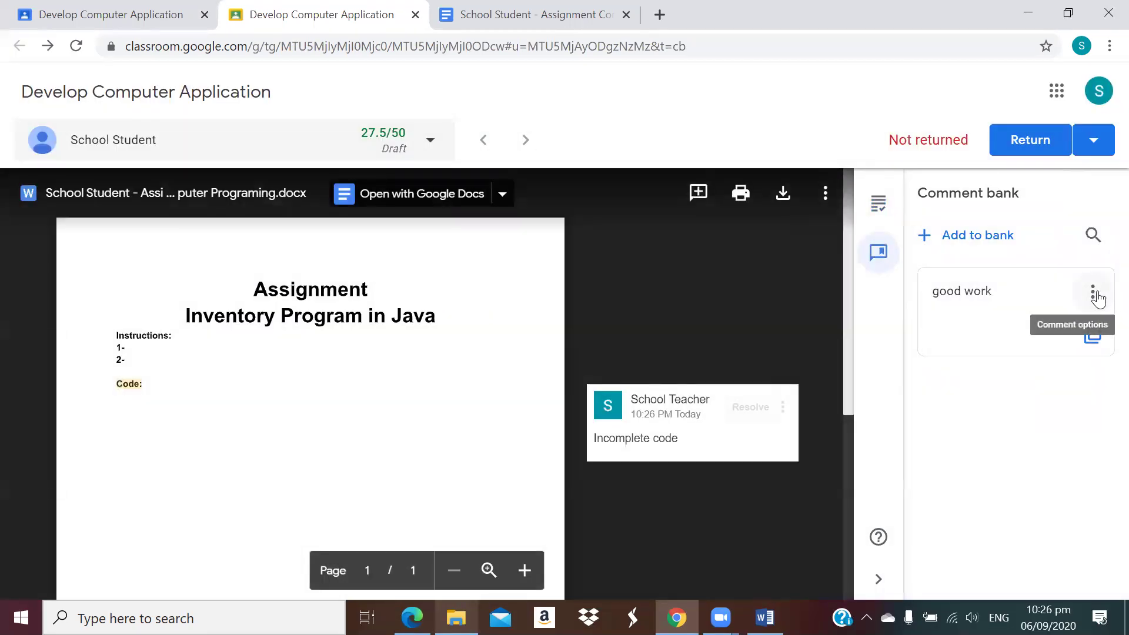
Delete the saved comment "good work" from the comment bank.
{"action": "left_click", "coordinate": [1095, 294]}
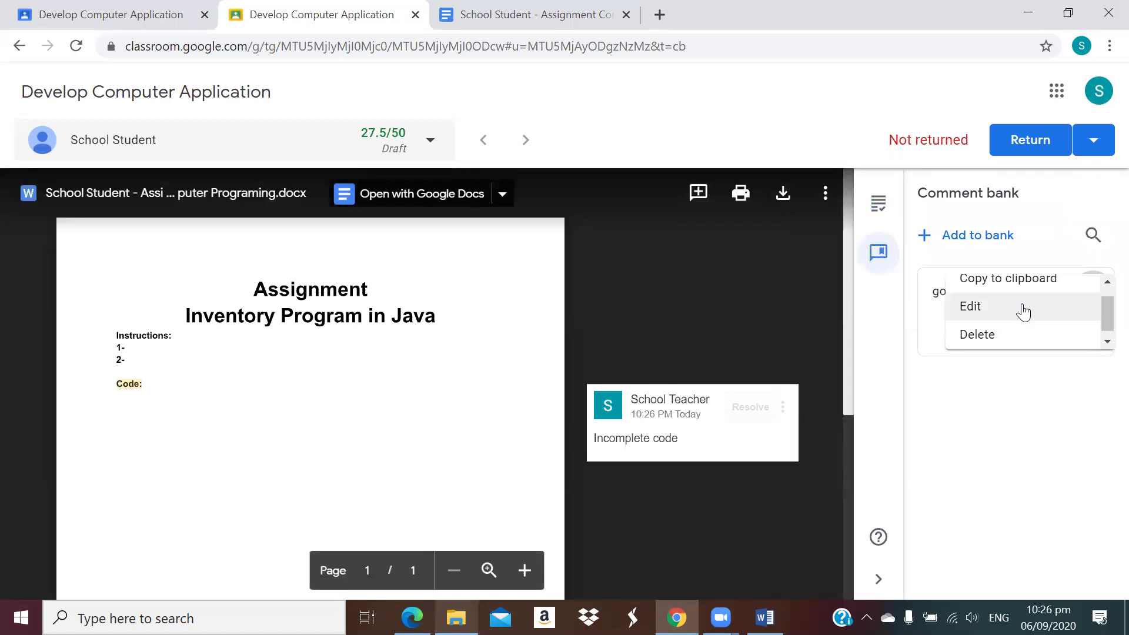
{"action": "left_click", "coordinate": [1046, 345]}
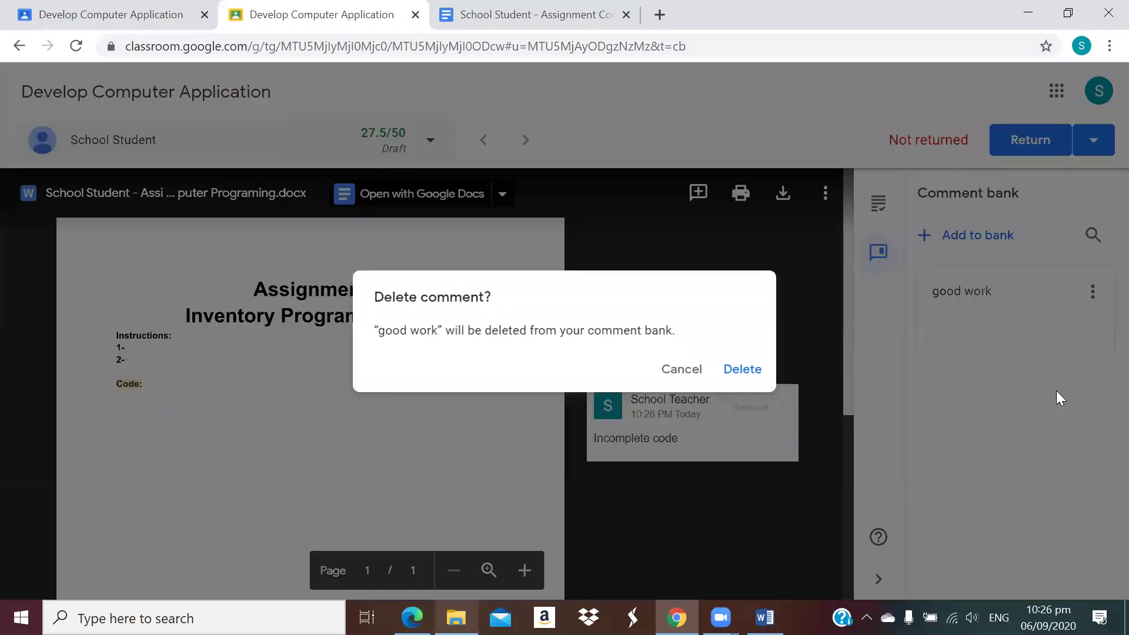
{"action": "left_click", "coordinate": [762, 371]}
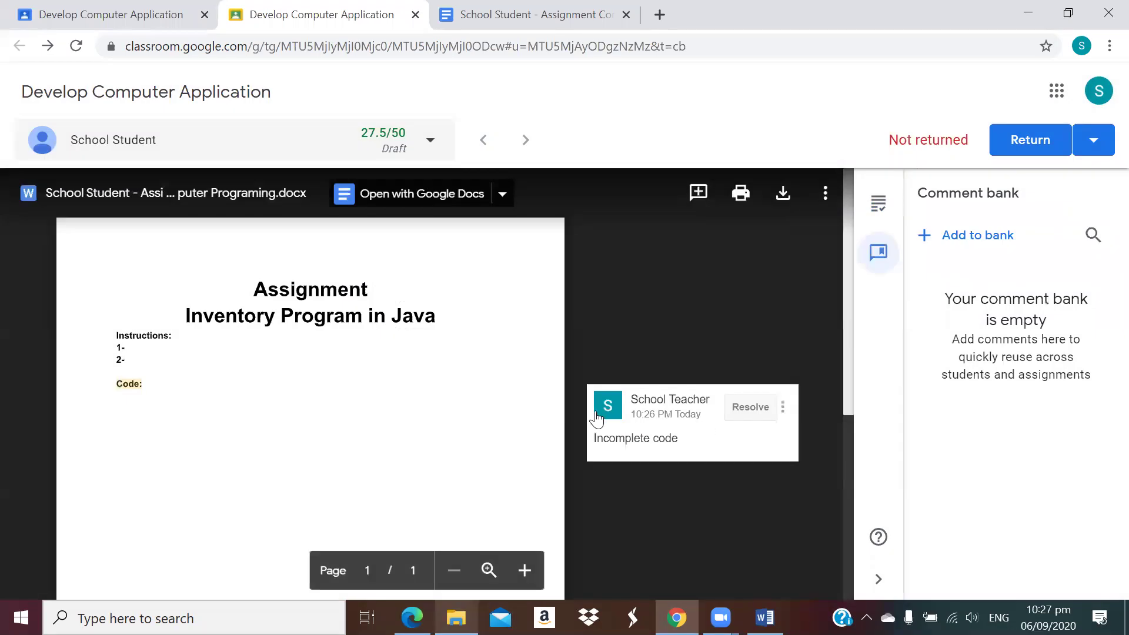
Save the document comment "Incomplete code" to the comment bank.
{"action": "left_click", "coordinate": [782, 407]}
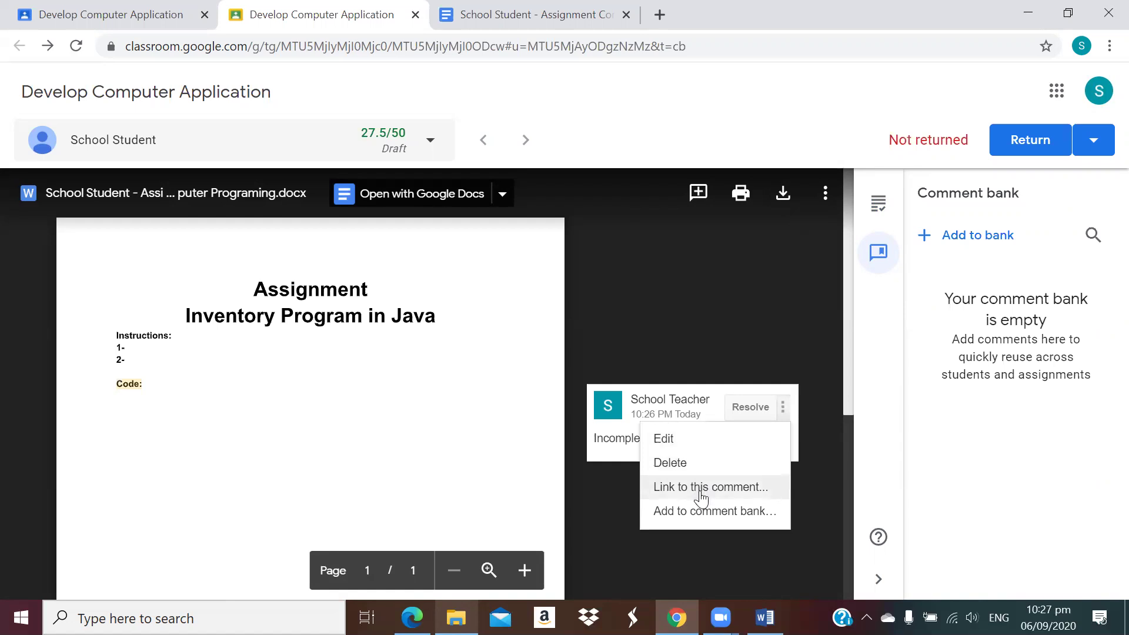
{"action": "left_click", "coordinate": [711, 511]}
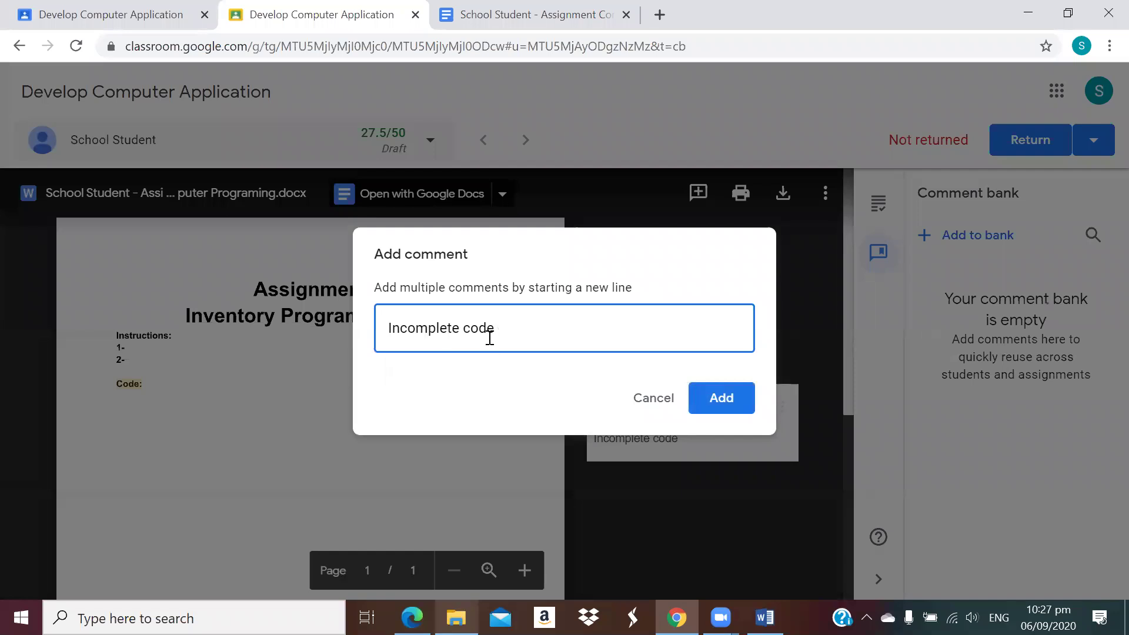
{"action": "left_click", "coordinate": [742, 397]}
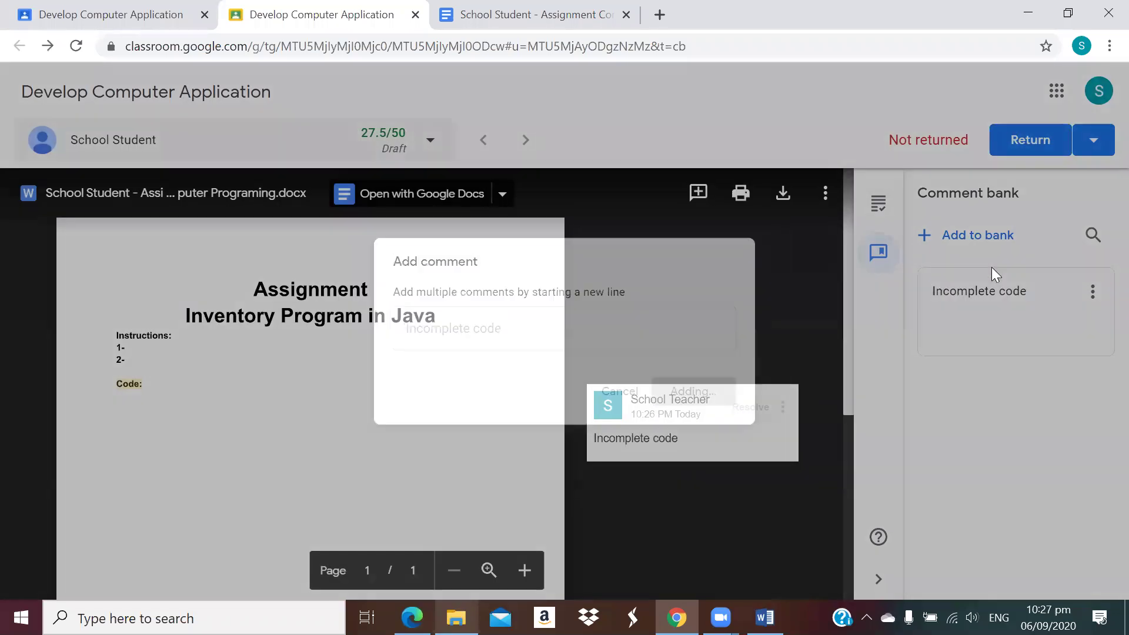
{"action": "mouse_move", "coordinate": [1017, 327]}
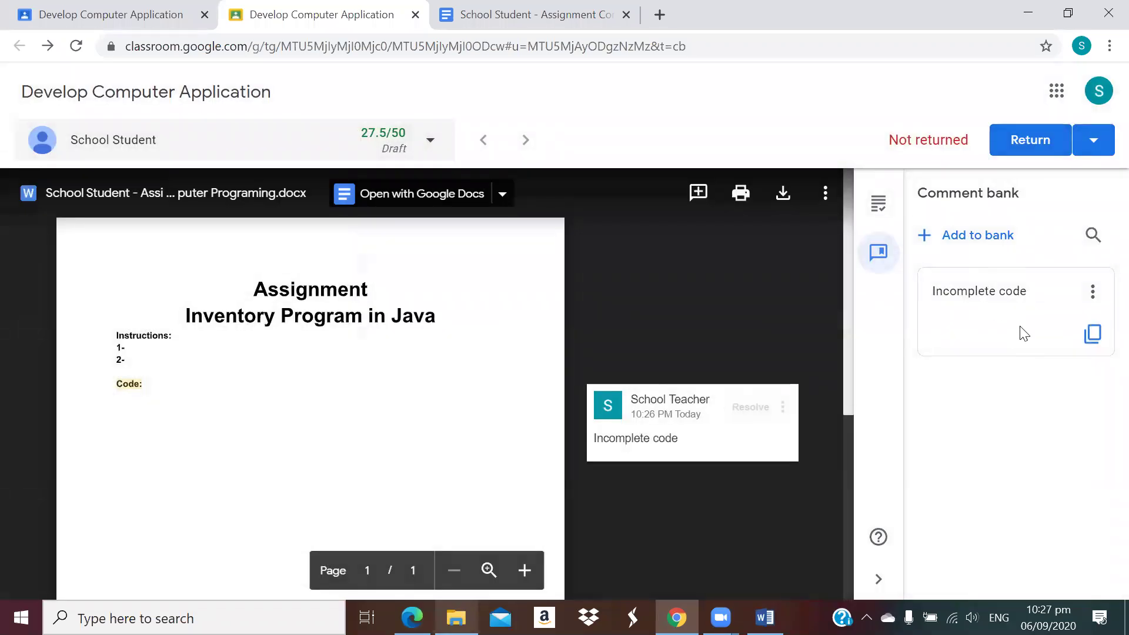
Comment on the word "Java" in the document title, inserting "Incomplete code" from the comment bank and extending it to "Incomplete code for Java".
{"action": "double_click", "coordinate": [408, 316]}
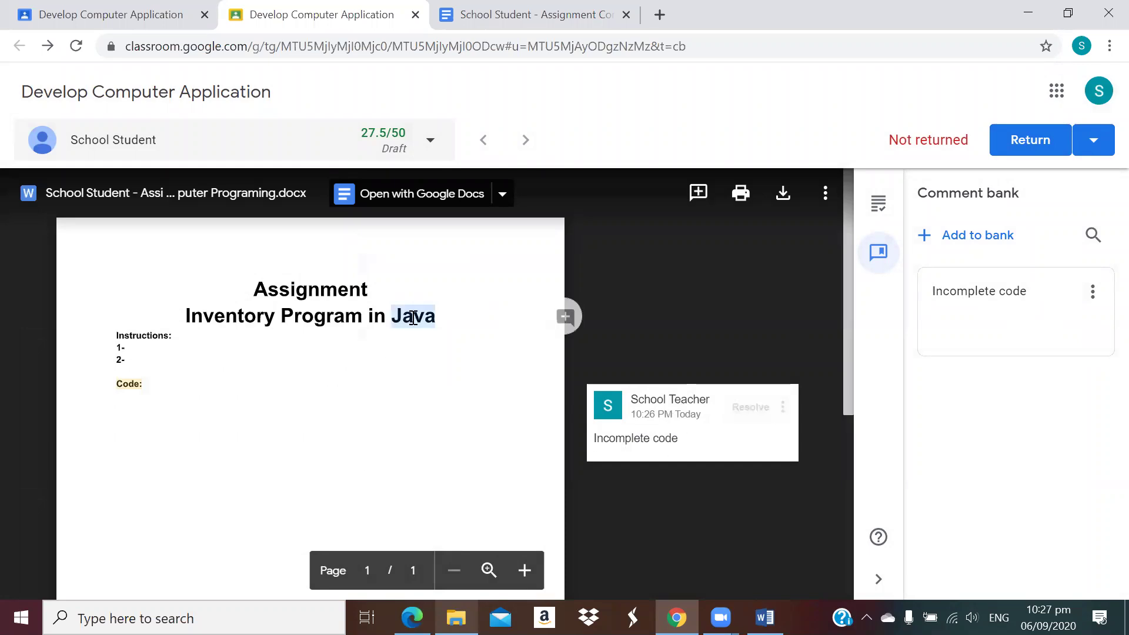
{"action": "left_click", "coordinate": [565, 318]}
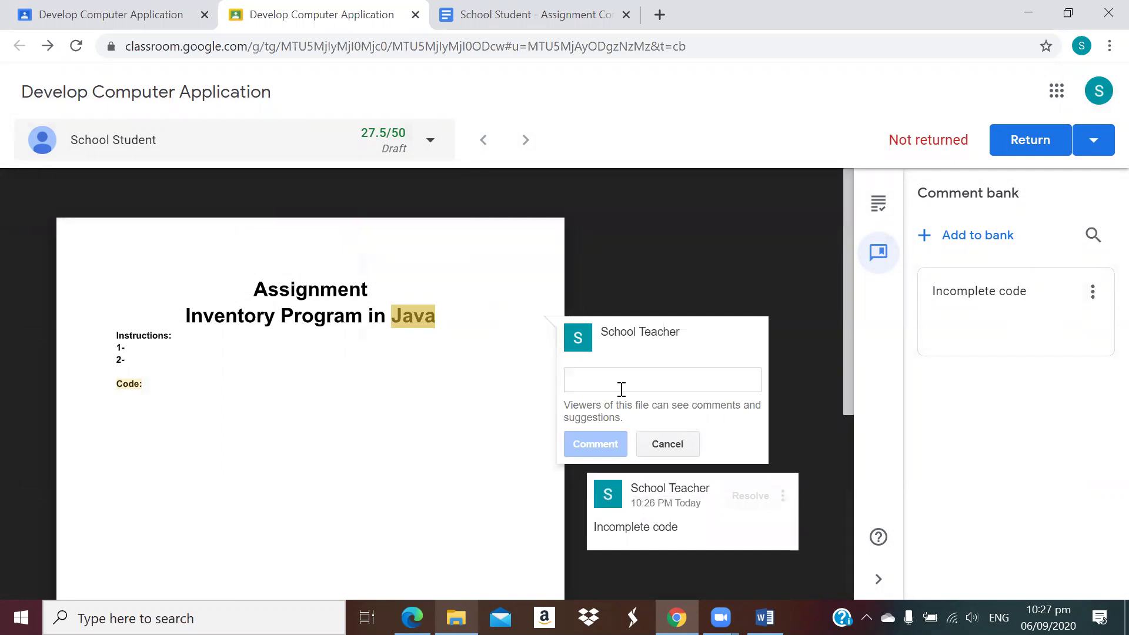
{"action": "type", "text": "#"}
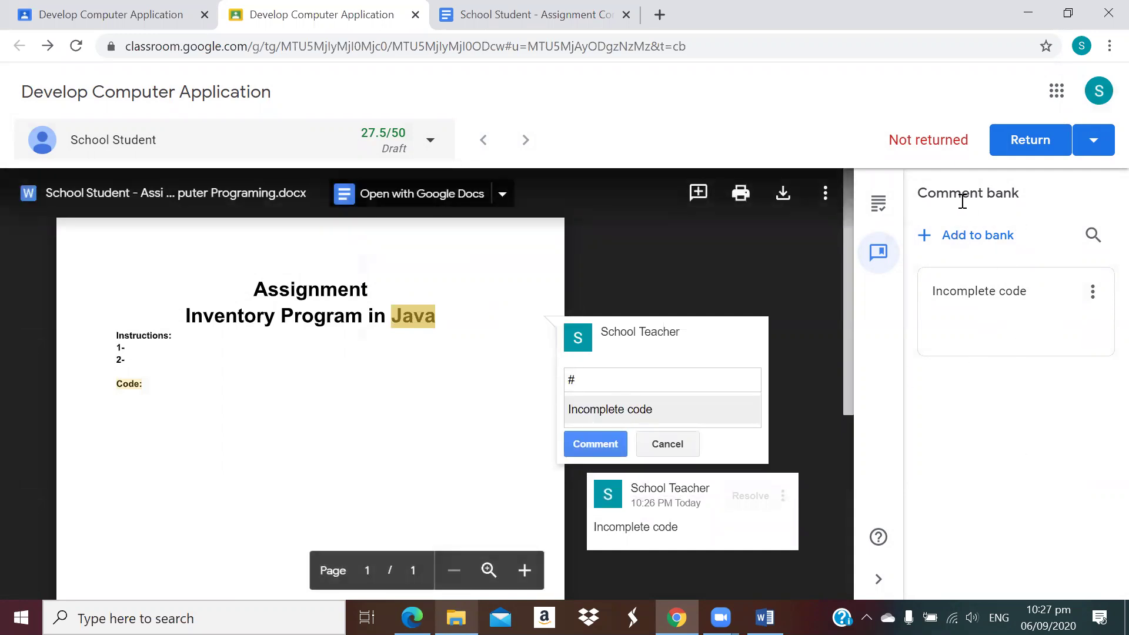
{"action": "left_click", "coordinate": [609, 411]}
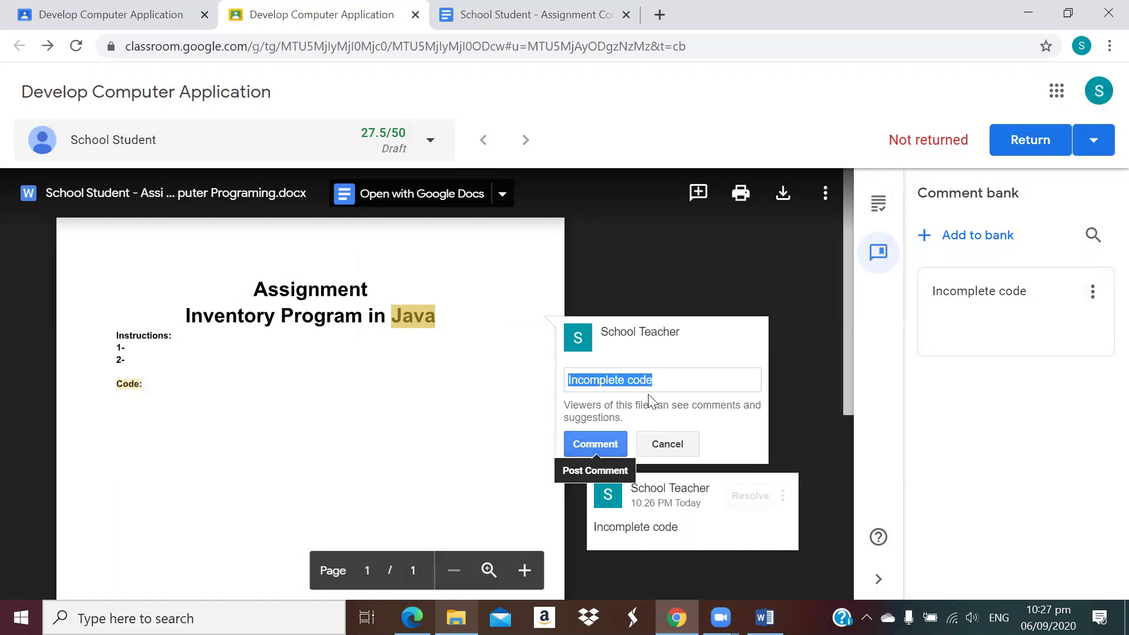
{"action": "left_click", "coordinate": [665, 380]}
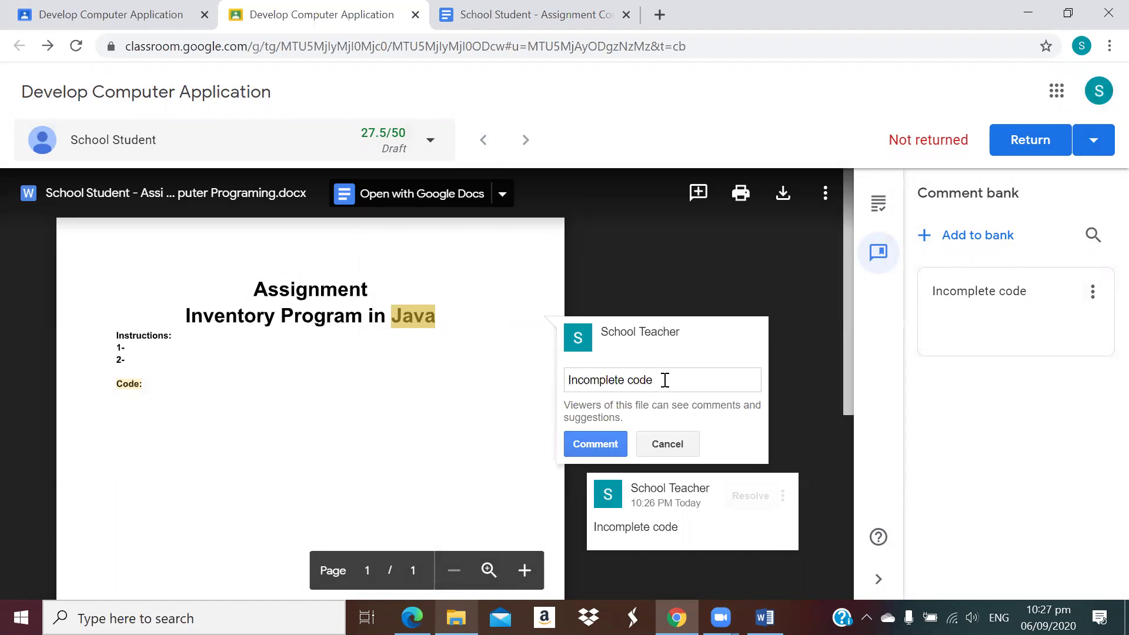
{"action": "scroll", "coordinate": [665, 380], "scroll_direction": "down", "scroll_amount": 5}
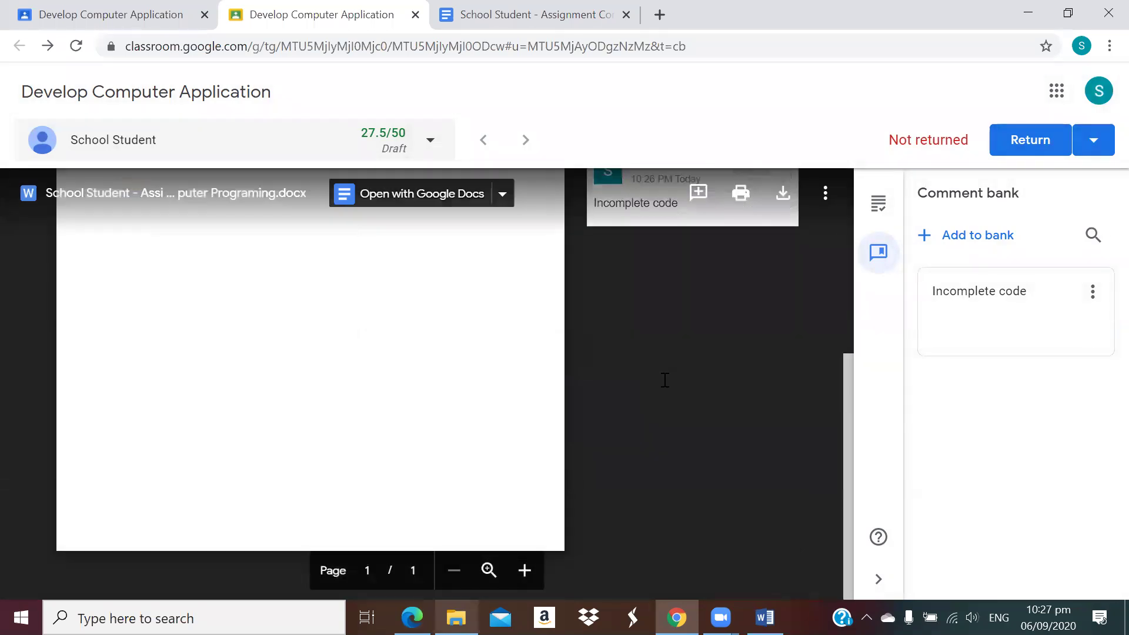
{"action": "scroll", "coordinate": [665, 380], "scroll_direction": "up", "scroll_amount": 4}
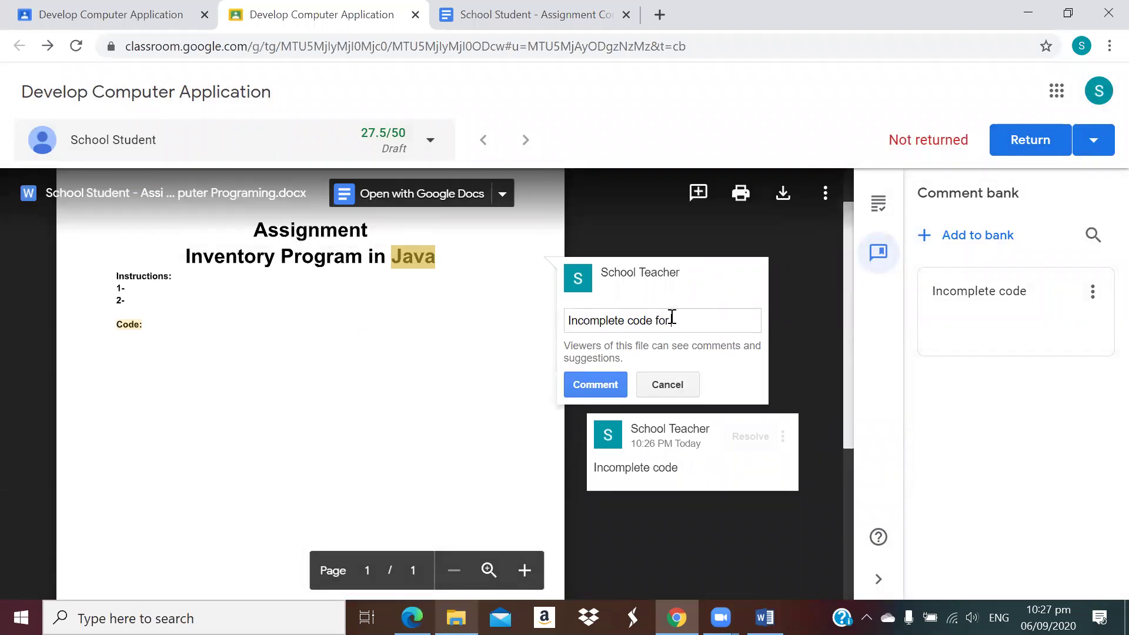
{"action": "type", "text": "ava"}
{"action": "left_click", "coordinate": [594, 374]}
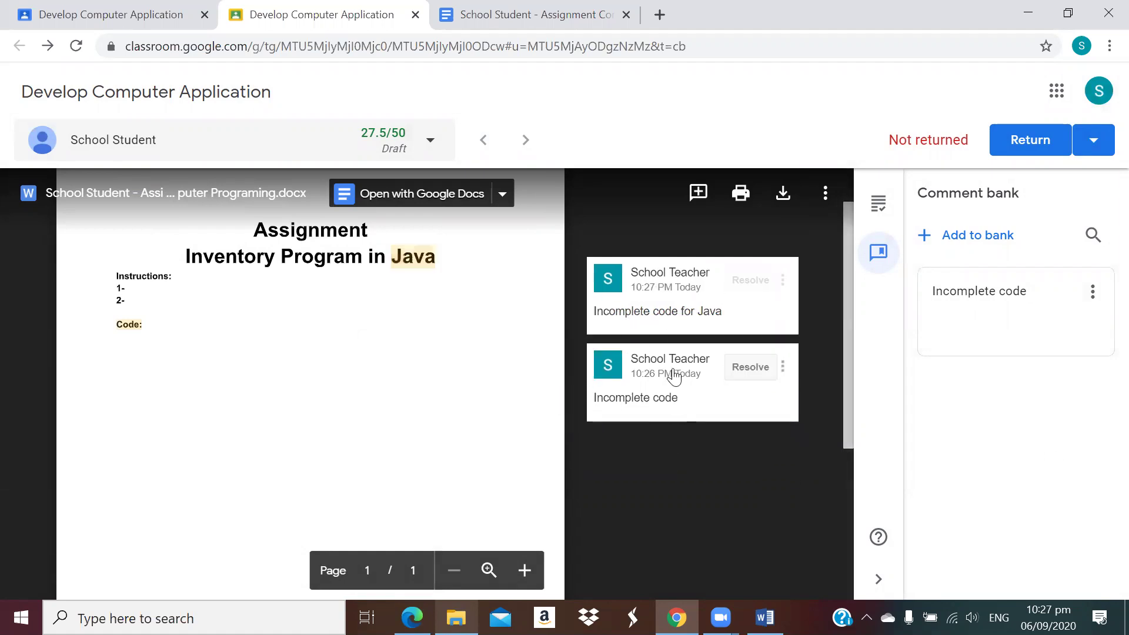
Check the draft grade in the grading details and return the graded submission to the student.
{"action": "scroll", "coordinate": [675, 376], "scroll_direction": "down", "scroll_amount": 5}
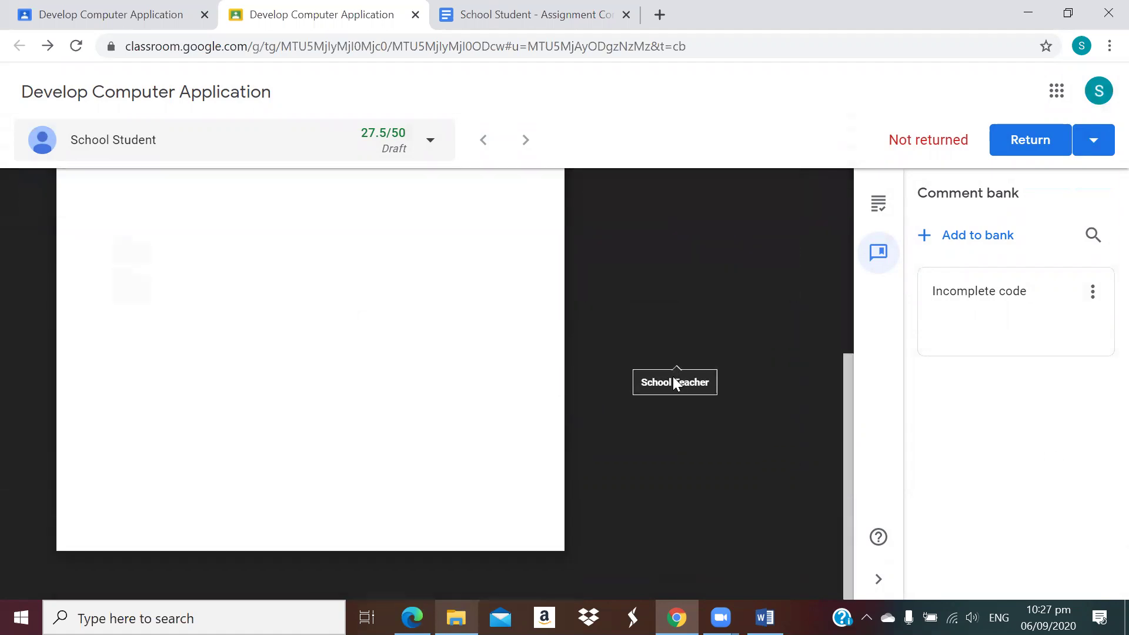
{"action": "left_click", "coordinate": [879, 203]}
{"action": "scroll", "coordinate": [1037, 353], "scroll_direction": "up", "scroll_amount": 3}
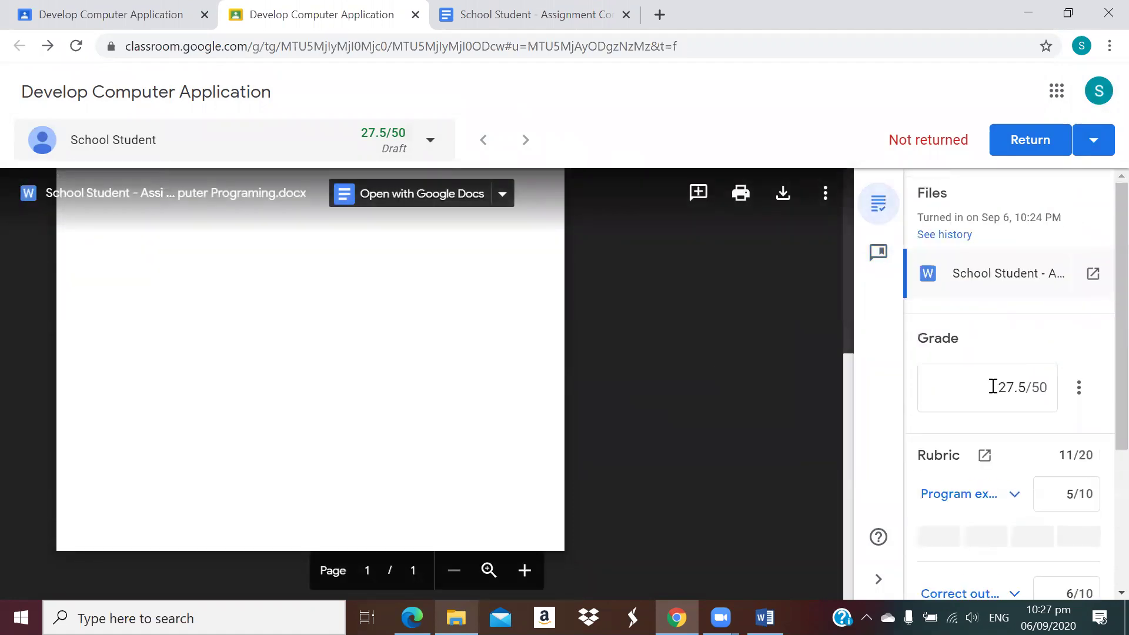
{"action": "left_click_drag", "start_coordinate": [992, 385], "coordinate": [1019, 388]}
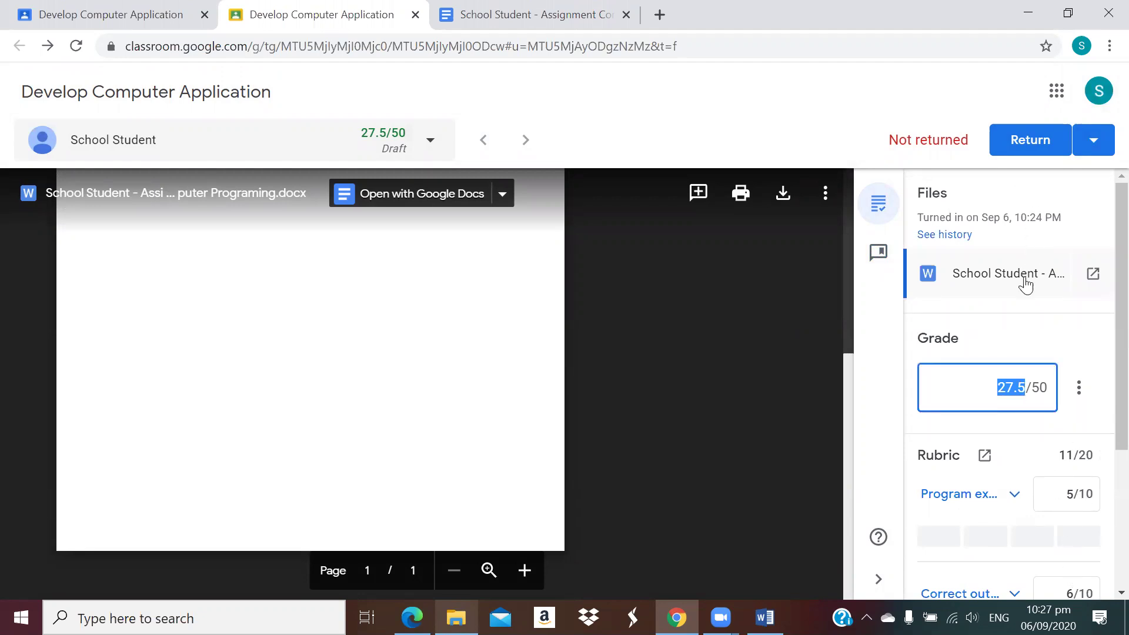
{"action": "left_click", "coordinate": [1090, 388]}
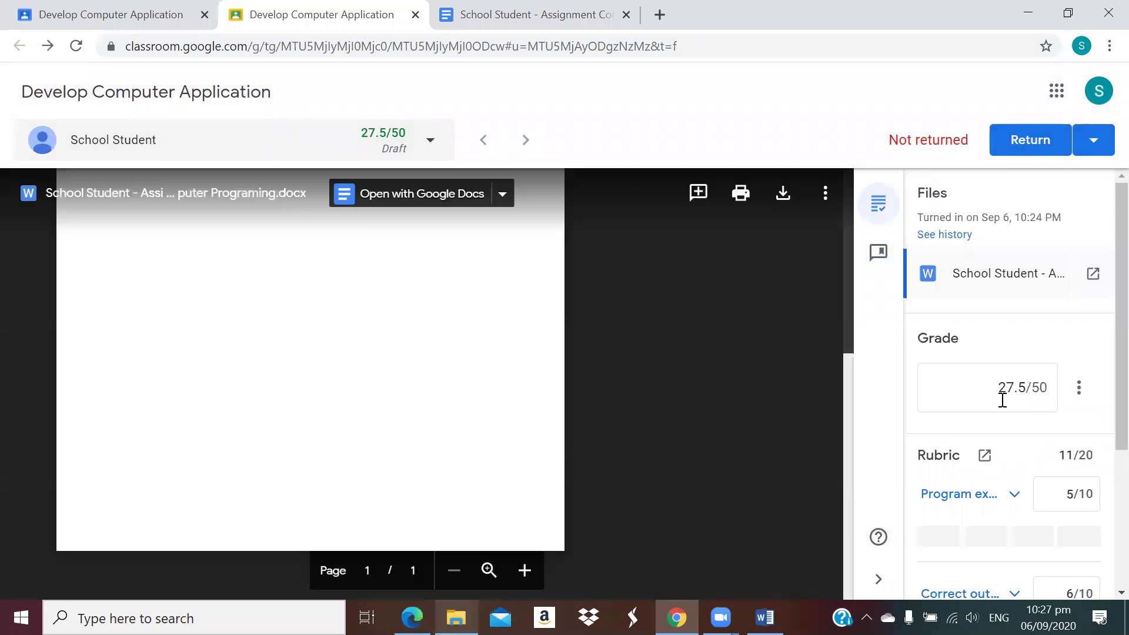
{"action": "left_click", "coordinate": [1030, 142]}
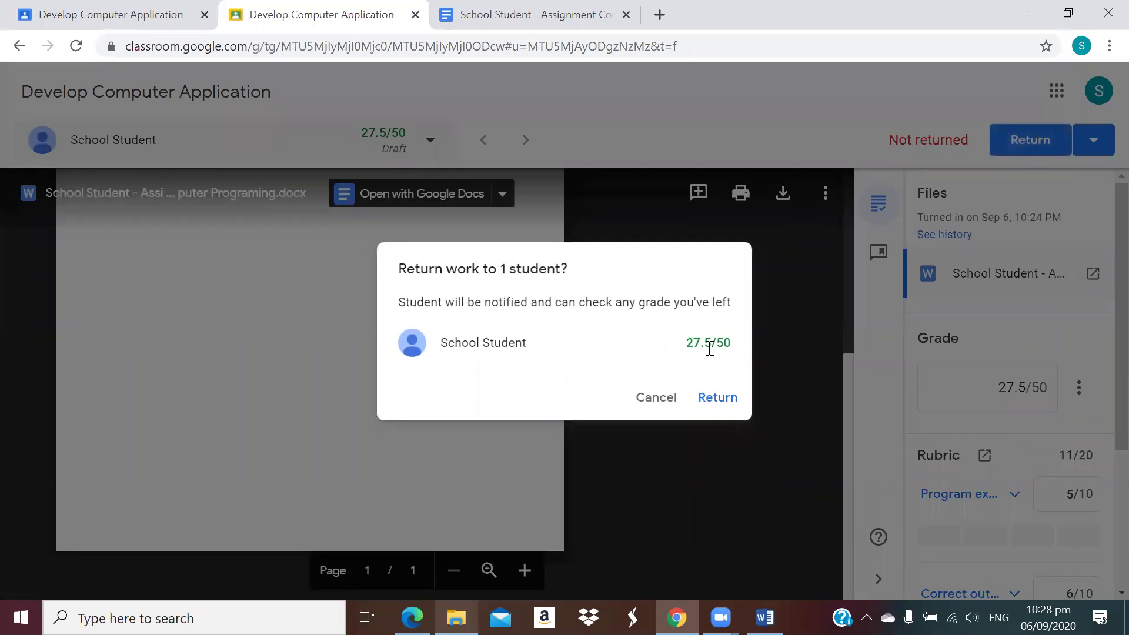
{"action": "left_click", "coordinate": [719, 396]}
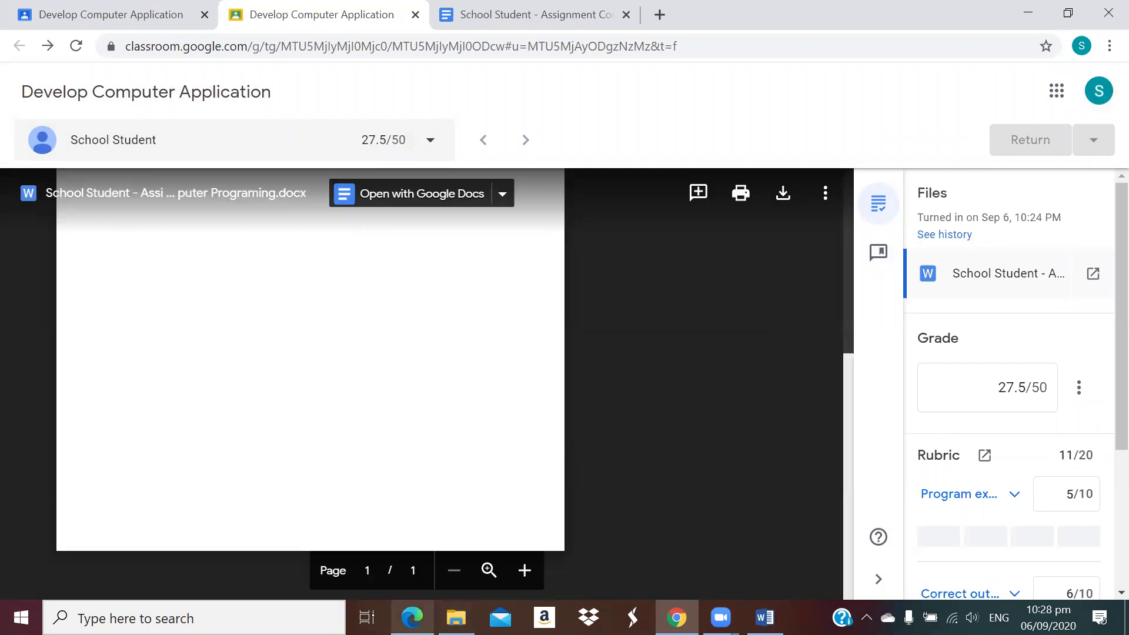
Switch to the student's Microsoft Edge window, check the signed-in account and look over the assignment page.
{"action": "left_click", "coordinate": [411, 617]}
{"action": "left_click", "coordinate": [1075, 94]}
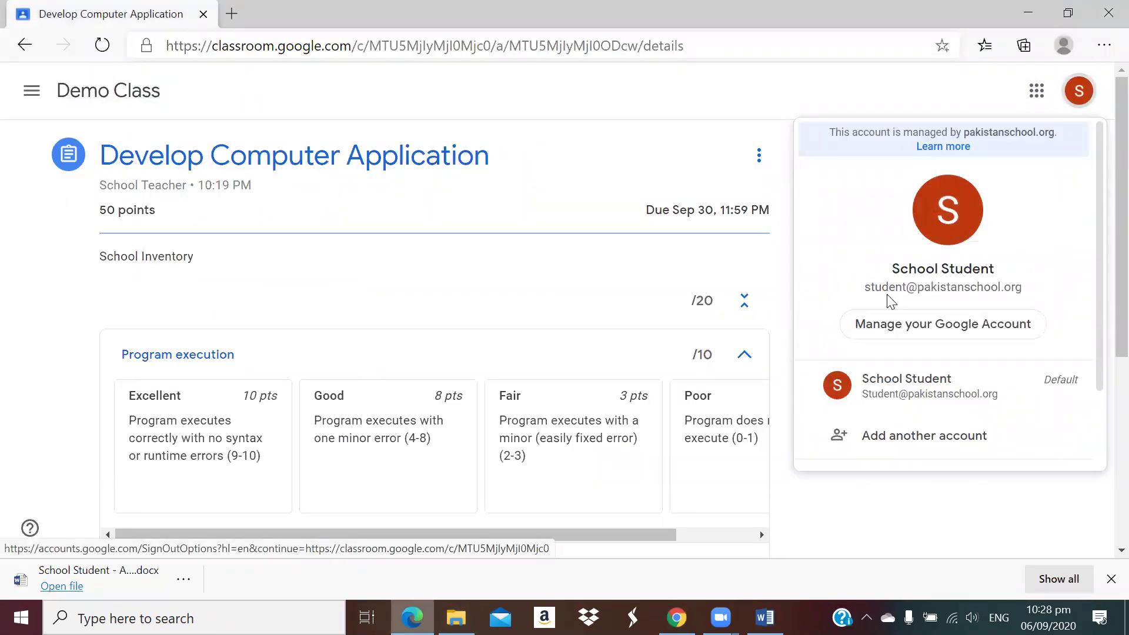
{"action": "left_click", "coordinate": [657, 161]}
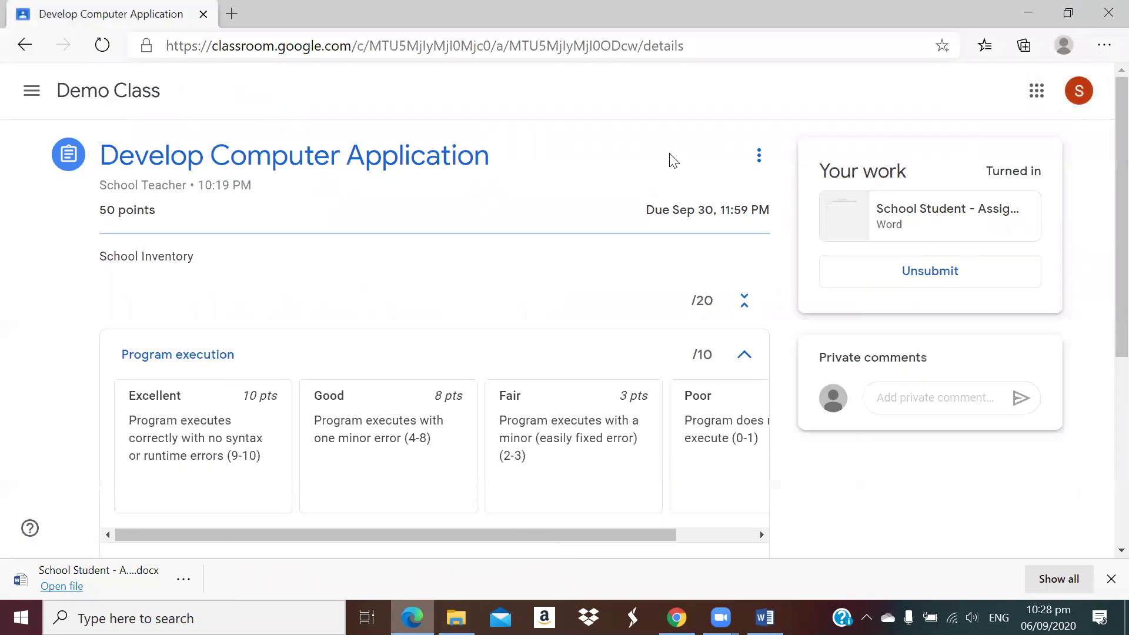
{"action": "scroll", "coordinate": [428, 346], "scroll_direction": "down", "scroll_amount": 1}
{"action": "scroll", "coordinate": [429, 351], "scroll_direction": "up", "scroll_amount": 1}
{"action": "scroll", "coordinate": [429, 351], "scroll_direction": "down", "scroll_amount": 6}
{"action": "scroll", "coordinate": [429, 349], "scroll_direction": "up", "scroll_amount": 6}
Reload the student's assignment page and examine its grade and returned work status.
{"action": "left_click", "coordinate": [485, 51]}
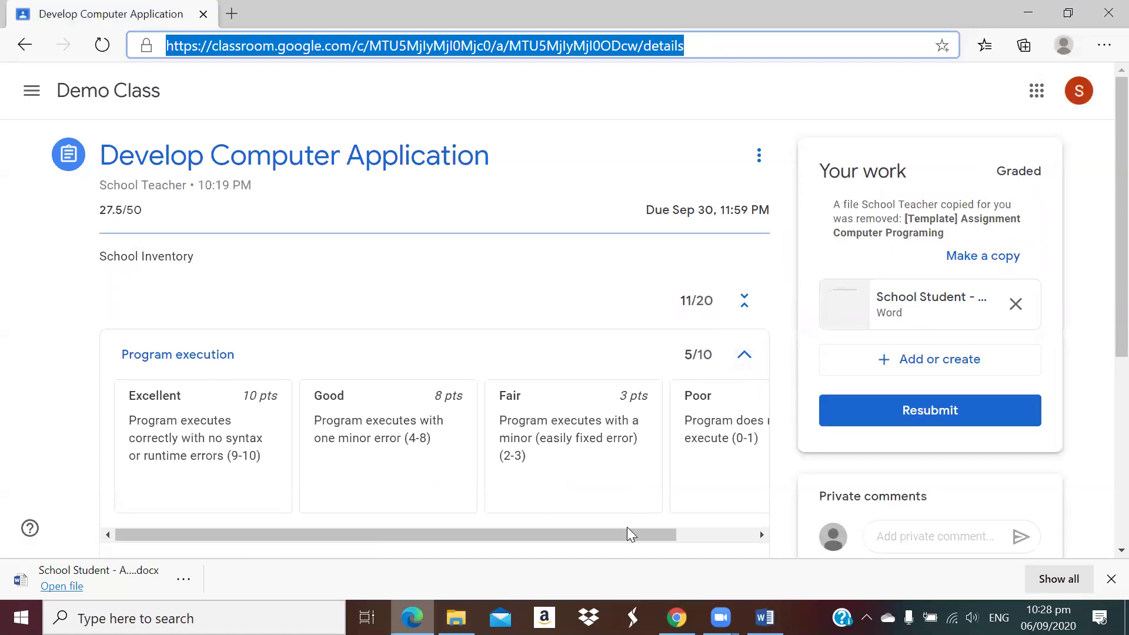
{"action": "left_click_drag", "start_coordinate": [627, 531], "coordinate": [640, 532]}
{"action": "right_click", "coordinate": [440, 487]}
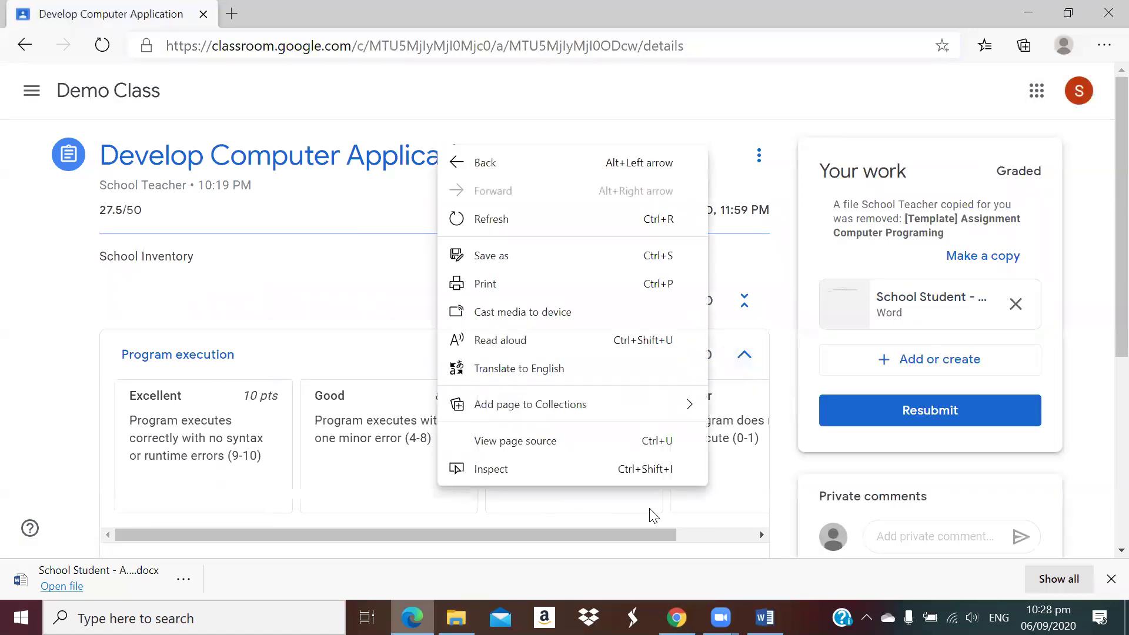
{"action": "left_click", "coordinate": [391, 282]}
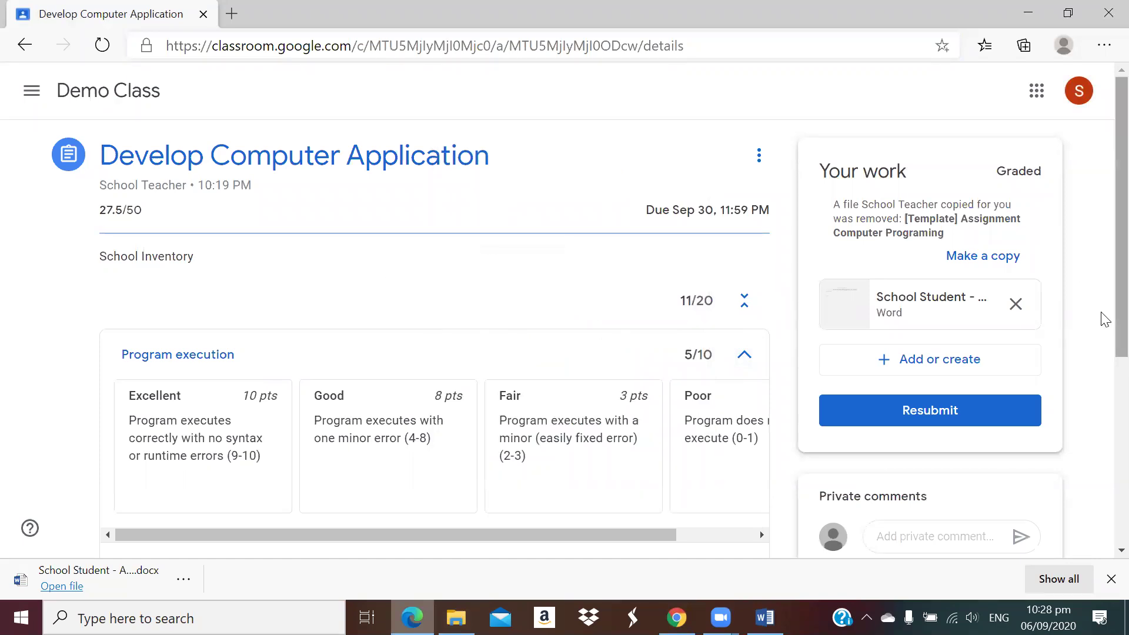
{"action": "scroll", "coordinate": [1104, 332], "scroll_direction": "down", "scroll_amount": 1}
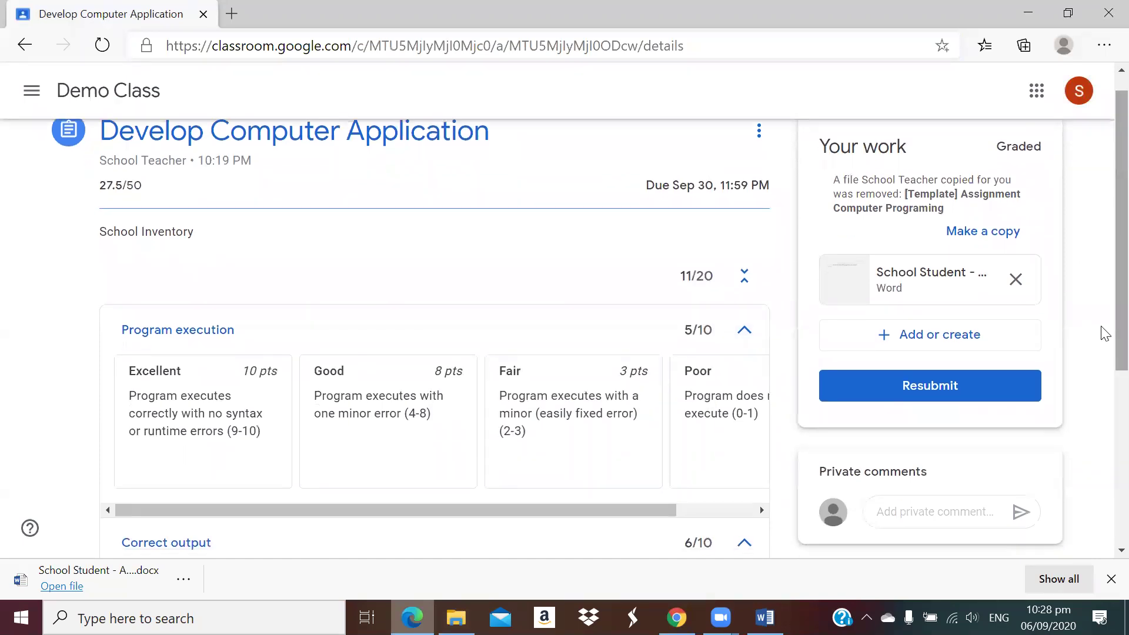
{"action": "scroll", "coordinate": [1102, 306], "scroll_direction": "up", "scroll_amount": 1}
{"action": "left_click", "coordinate": [736, 47]}
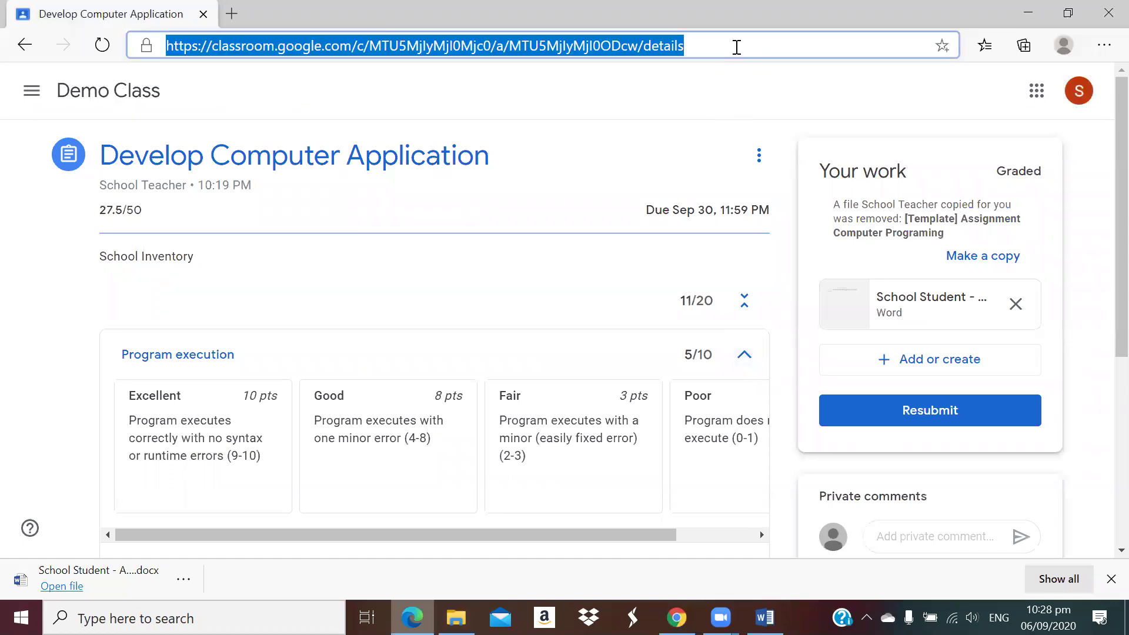
{"action": "key", "text": "Return"}
{"action": "left_click", "coordinate": [744, 47]}
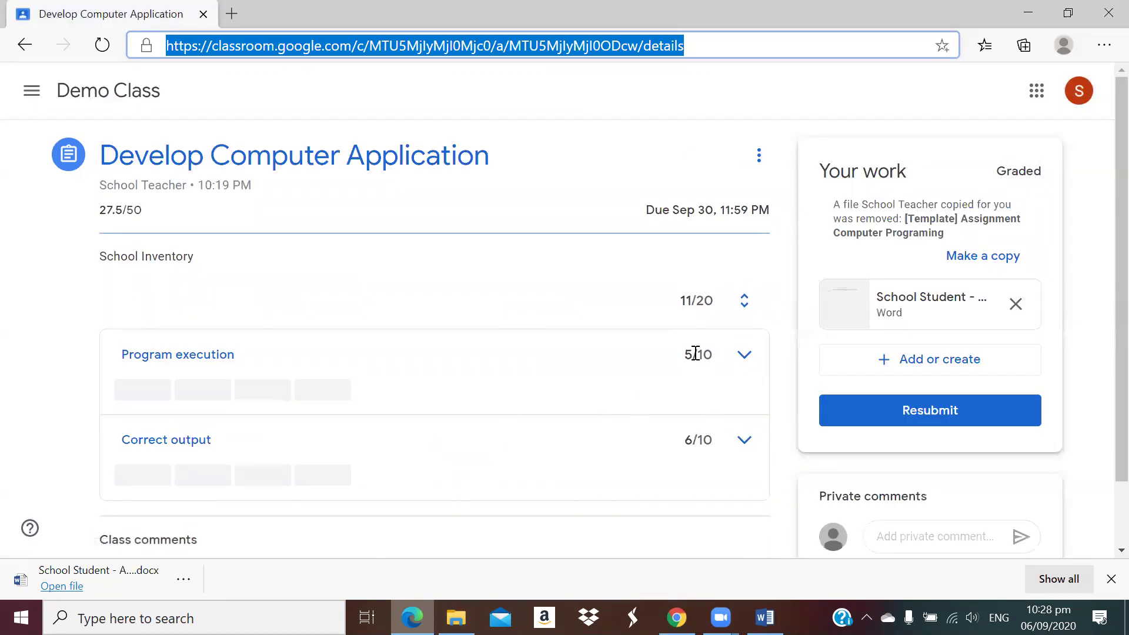
Expand the "Program execution" and "Correct output" rubric criteria to review the student's scores and level descriptions.
{"action": "left_click", "coordinate": [747, 357]}
{"action": "scroll", "coordinate": [753, 369], "scroll_direction": "down", "scroll_amount": 2}
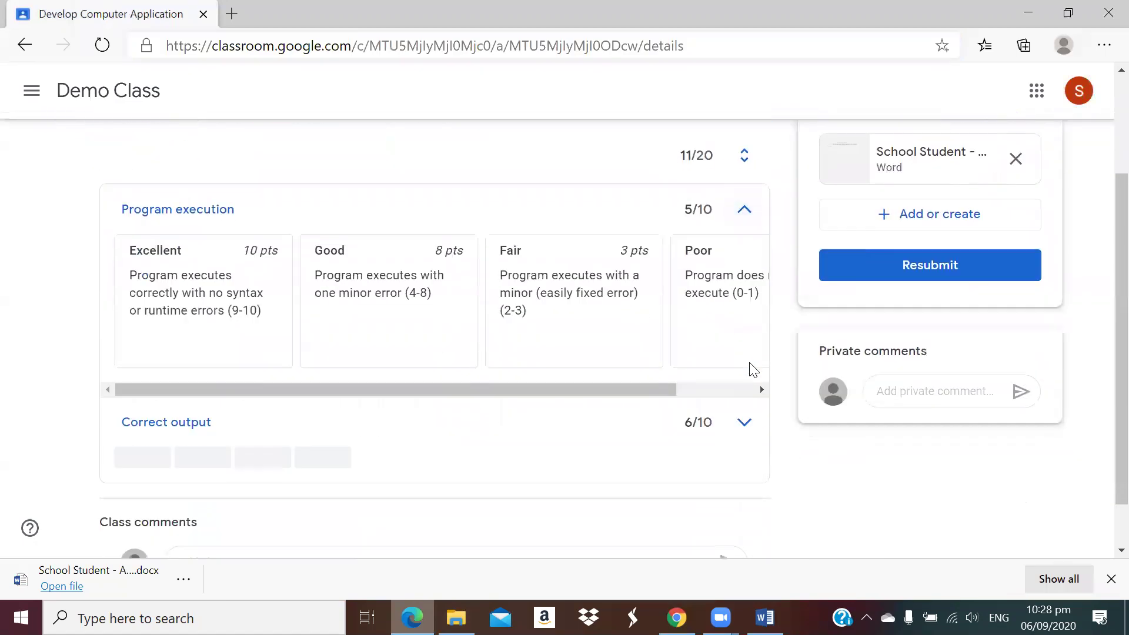
{"action": "left_click", "coordinate": [744, 422]}
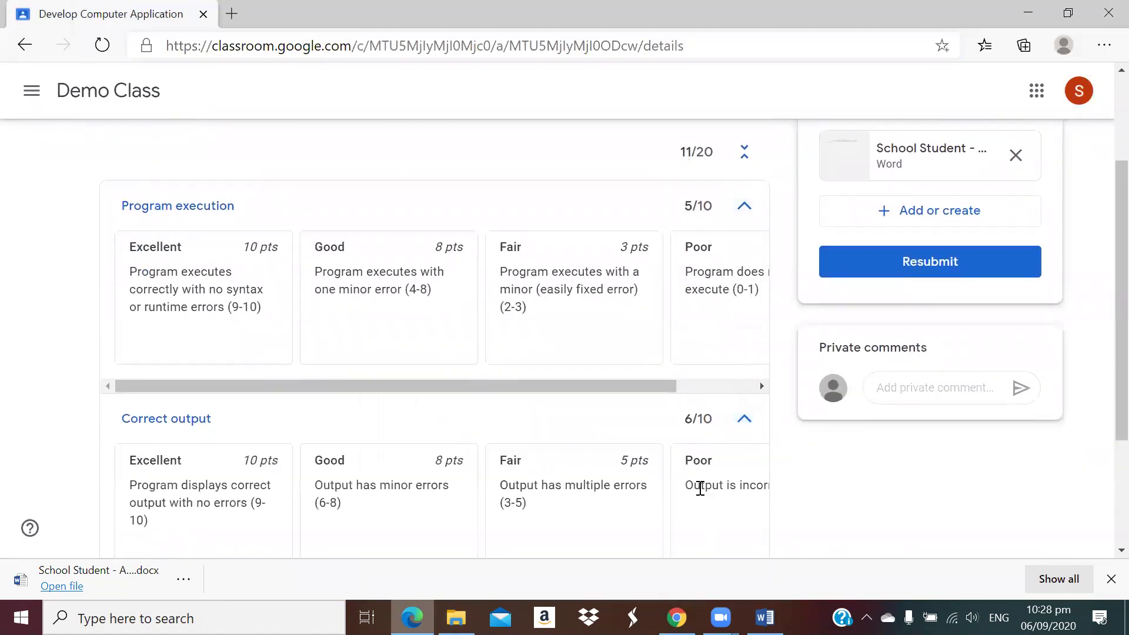
{"action": "scroll", "coordinate": [696, 458], "scroll_direction": "down", "scroll_amount": 3}
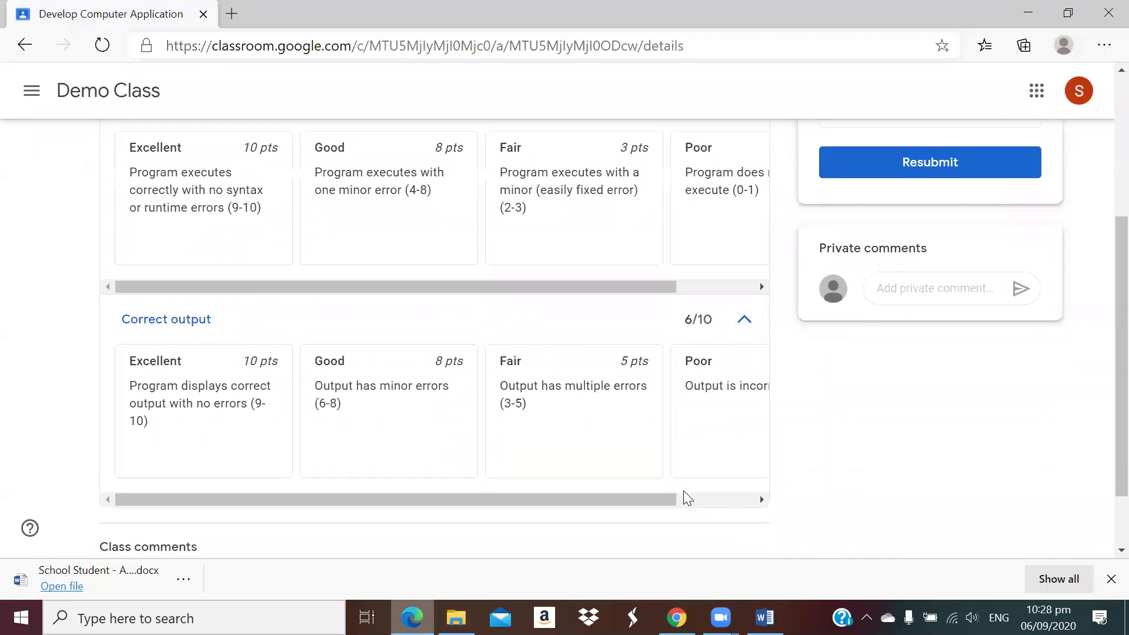
{"action": "scroll", "coordinate": [774, 470], "scroll_direction": "up", "scroll_amount": 3}
{"action": "scroll", "coordinate": [774, 470], "scroll_direction": "up", "scroll_amount": 3}
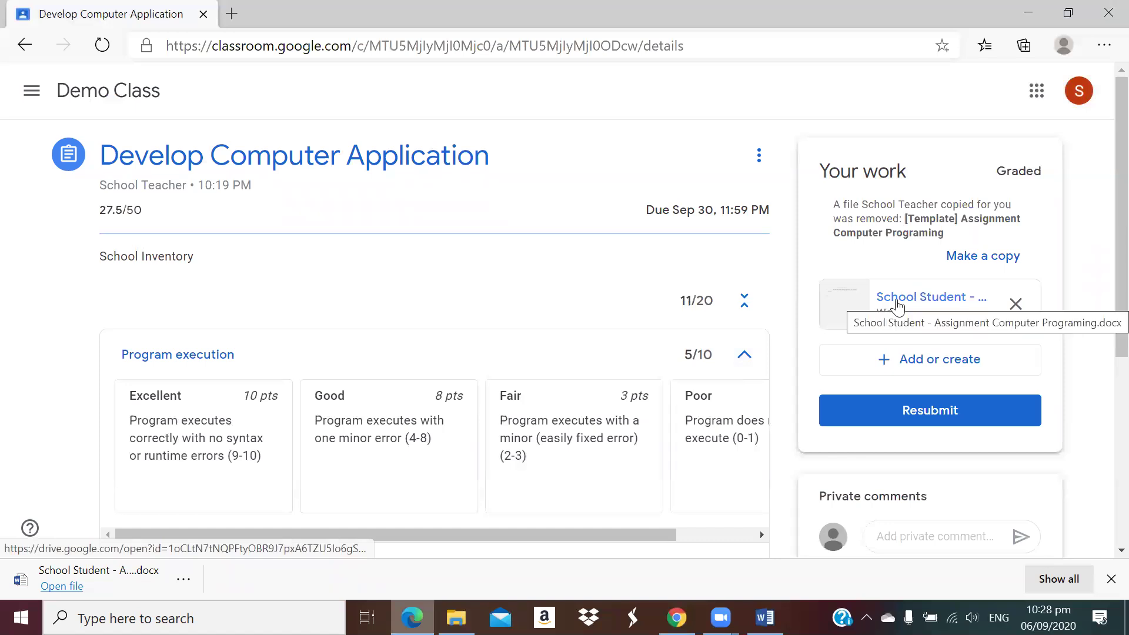
Open the returned Word document attached to the student's work and show its additional viewing options.
{"action": "left_click", "coordinate": [917, 303]}
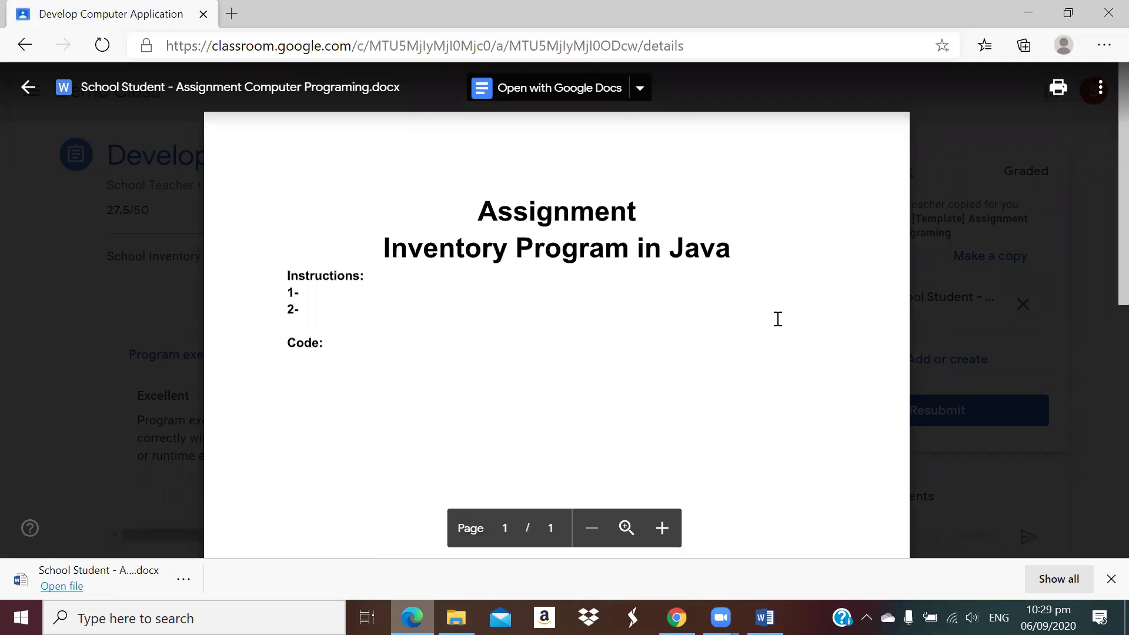
{"action": "left_click", "coordinate": [1100, 93]}
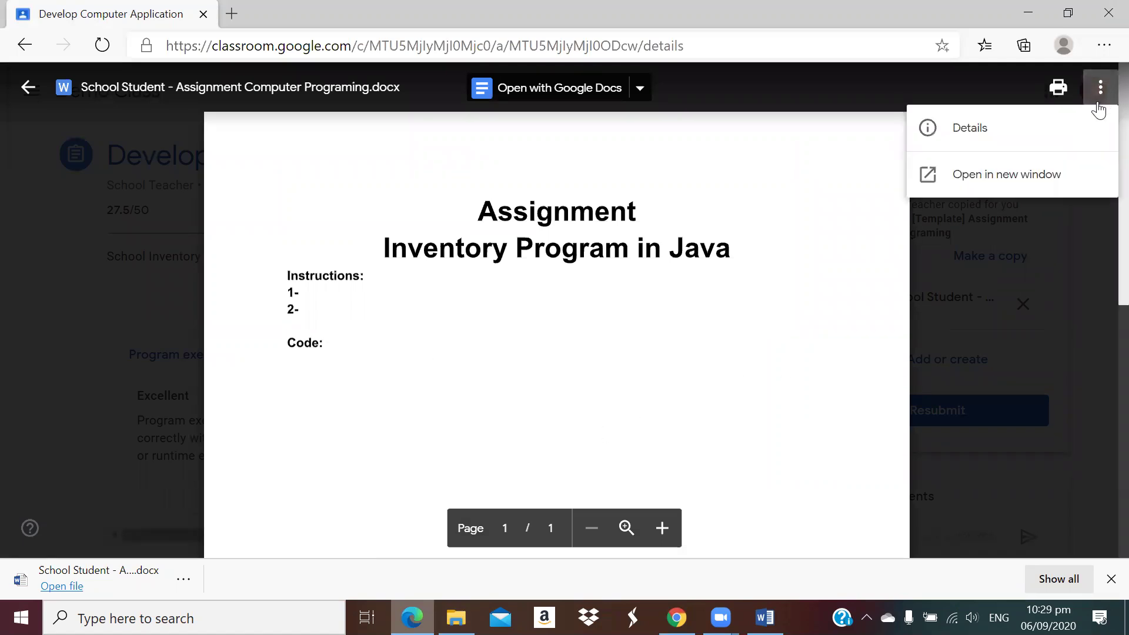